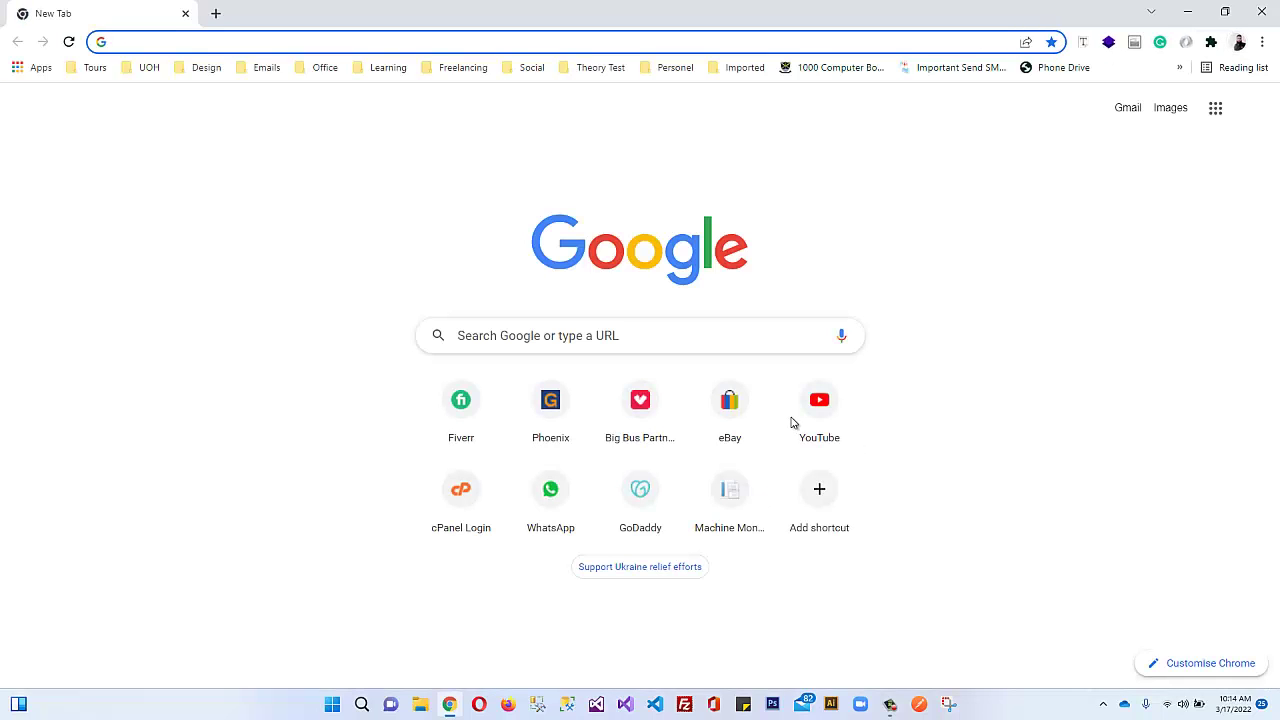
- Search the web for "download and installl visual studio 2022"
type("download and")
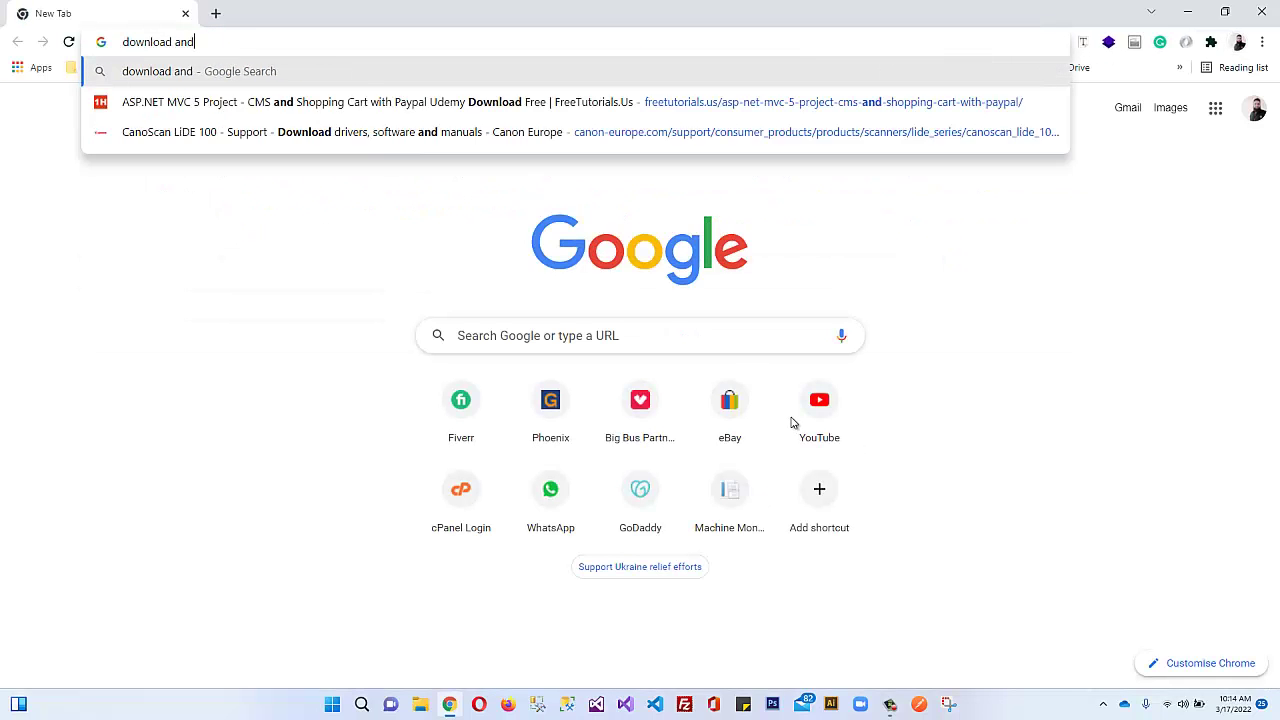
type(" installl vie")
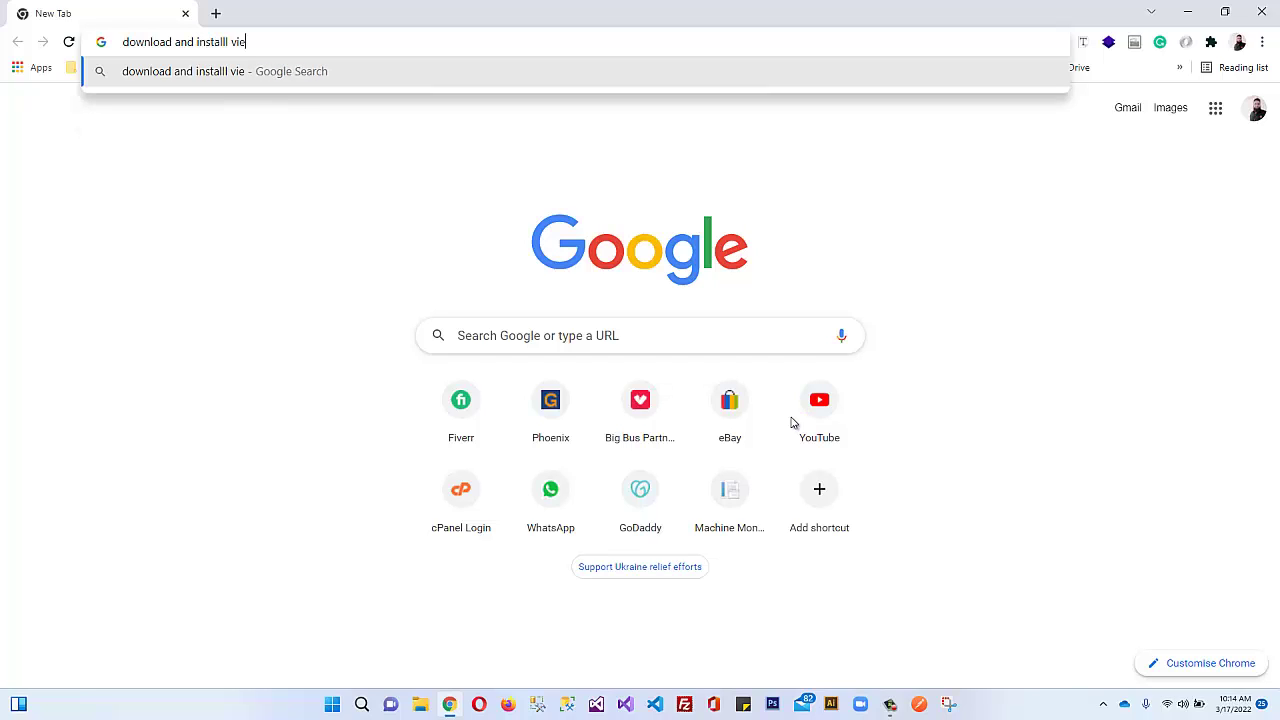
key("BackSpace")
type("sual studi")
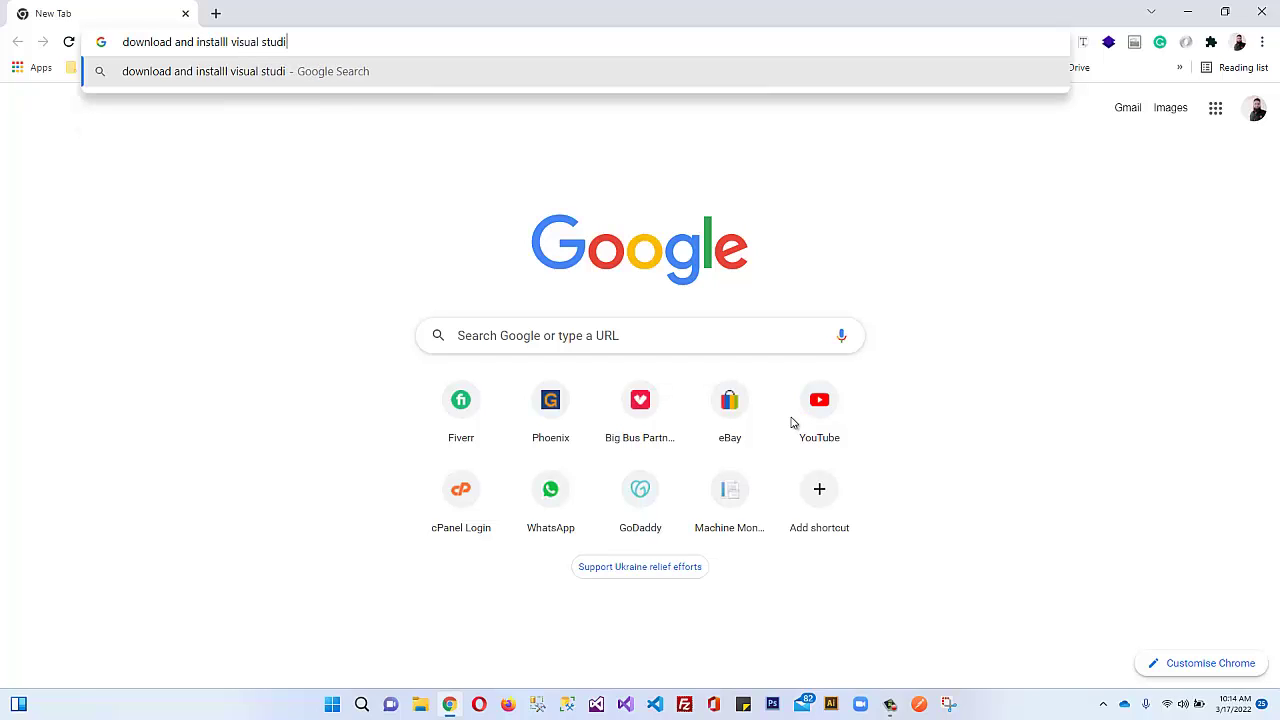
type("o 2022")
key("Return")
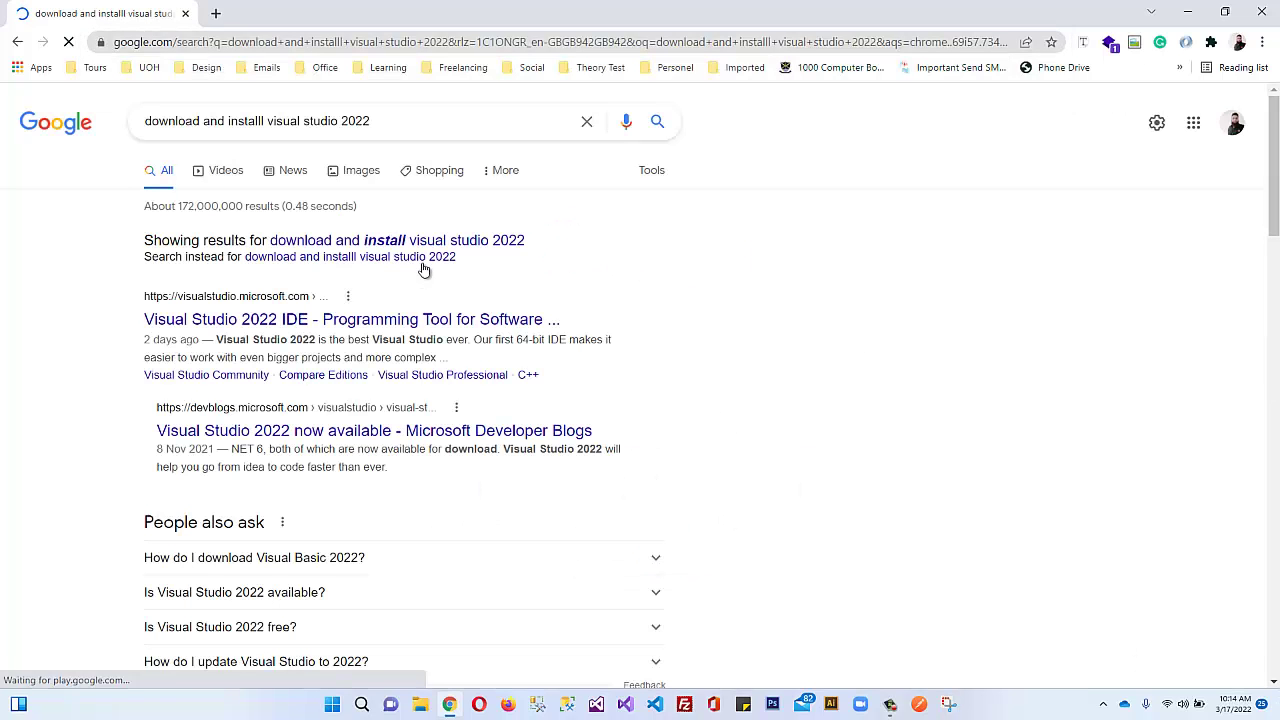
- Open the Visual Studio 2022 IDE page from the search results, dismissing the mail notifications
left_click(294, 326)
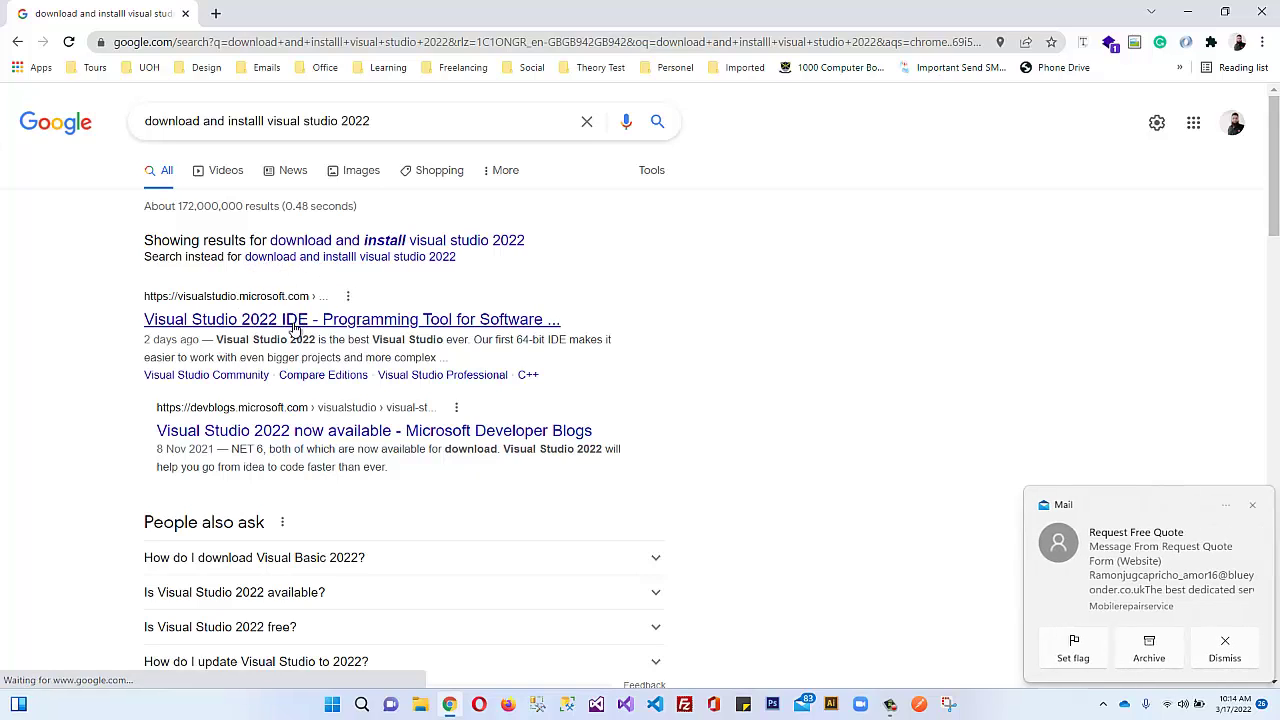
left_click(1251, 505)
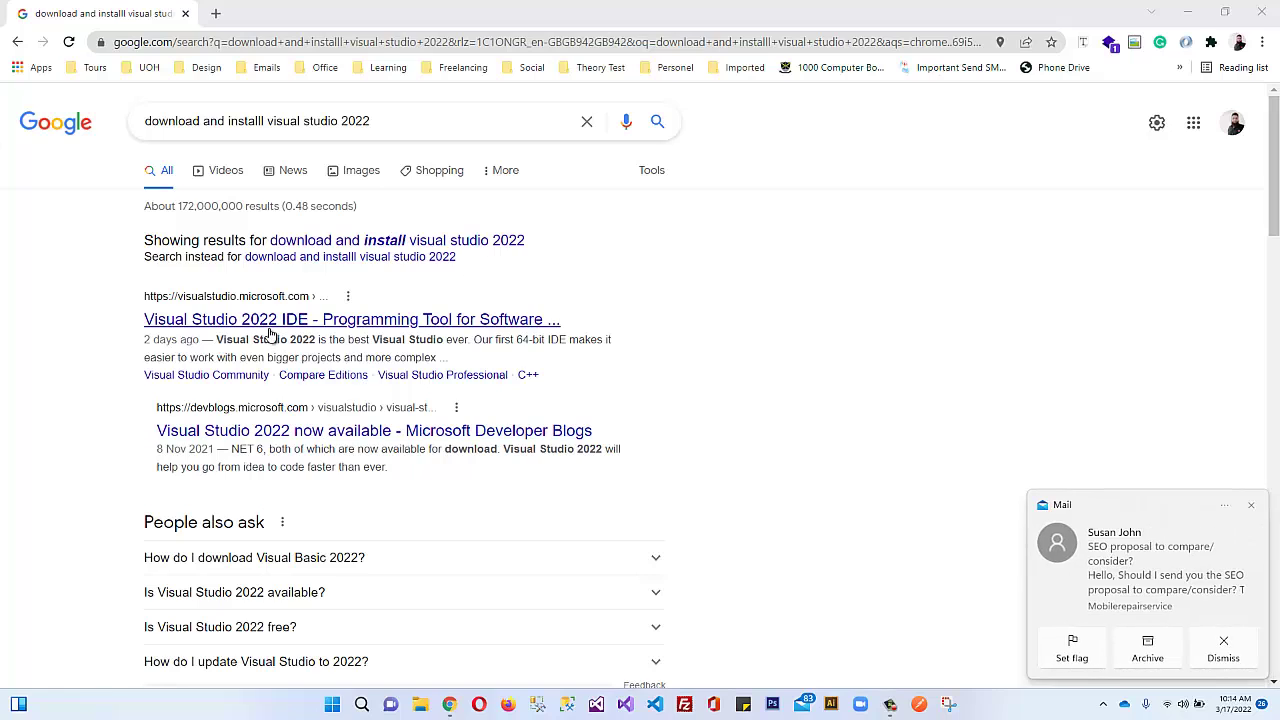
left_click(1250, 506)
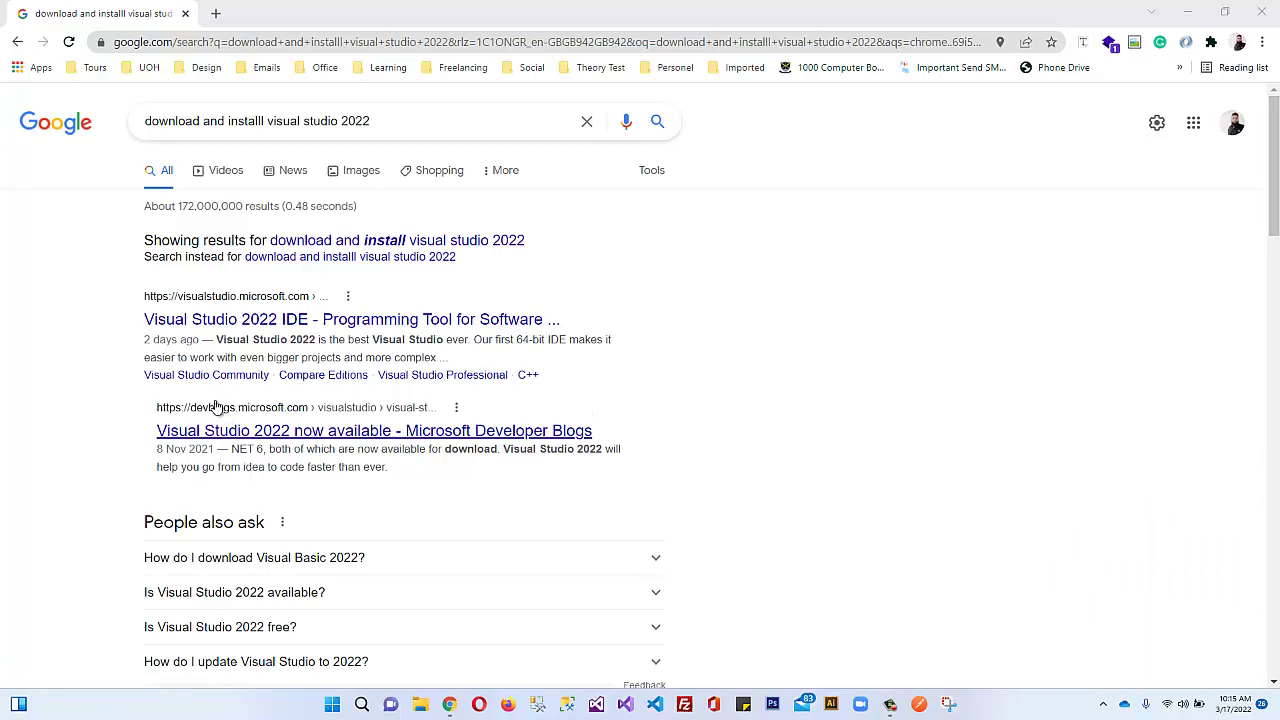
left_click(212, 320)
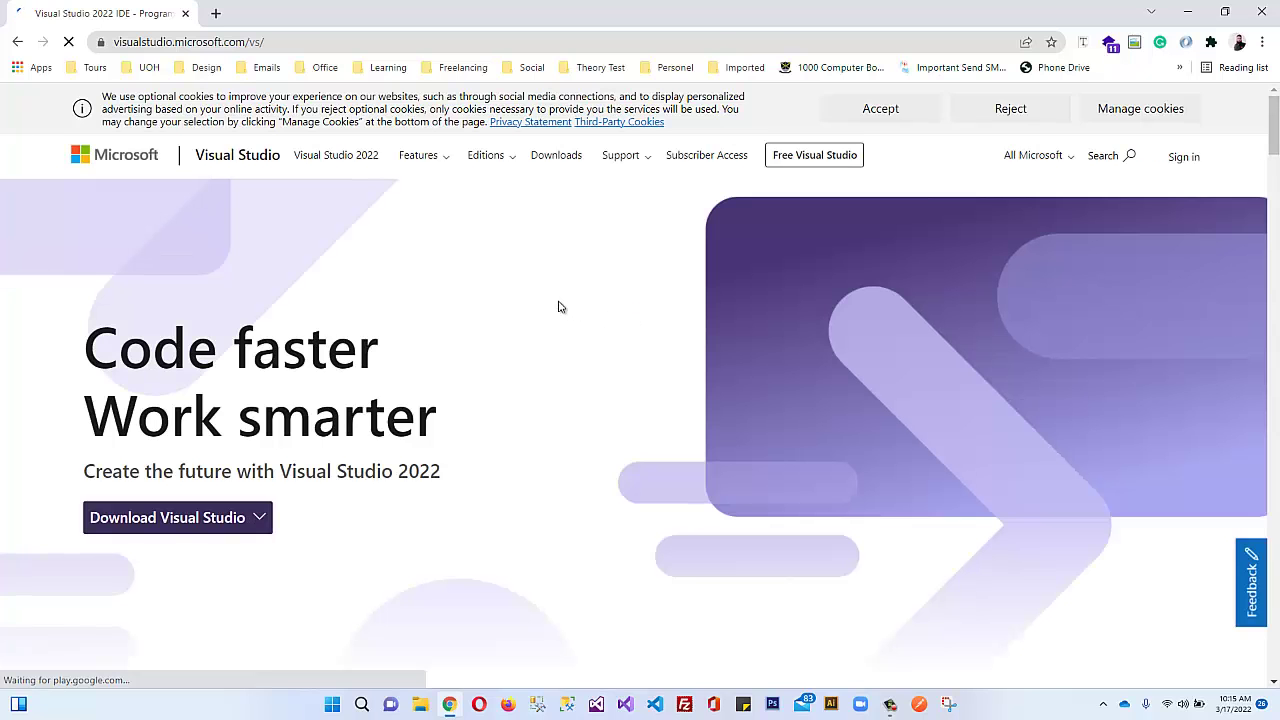
- Download the Community 2022 edition of Visual Studio from the product page
scroll(558, 307, "down", 6)
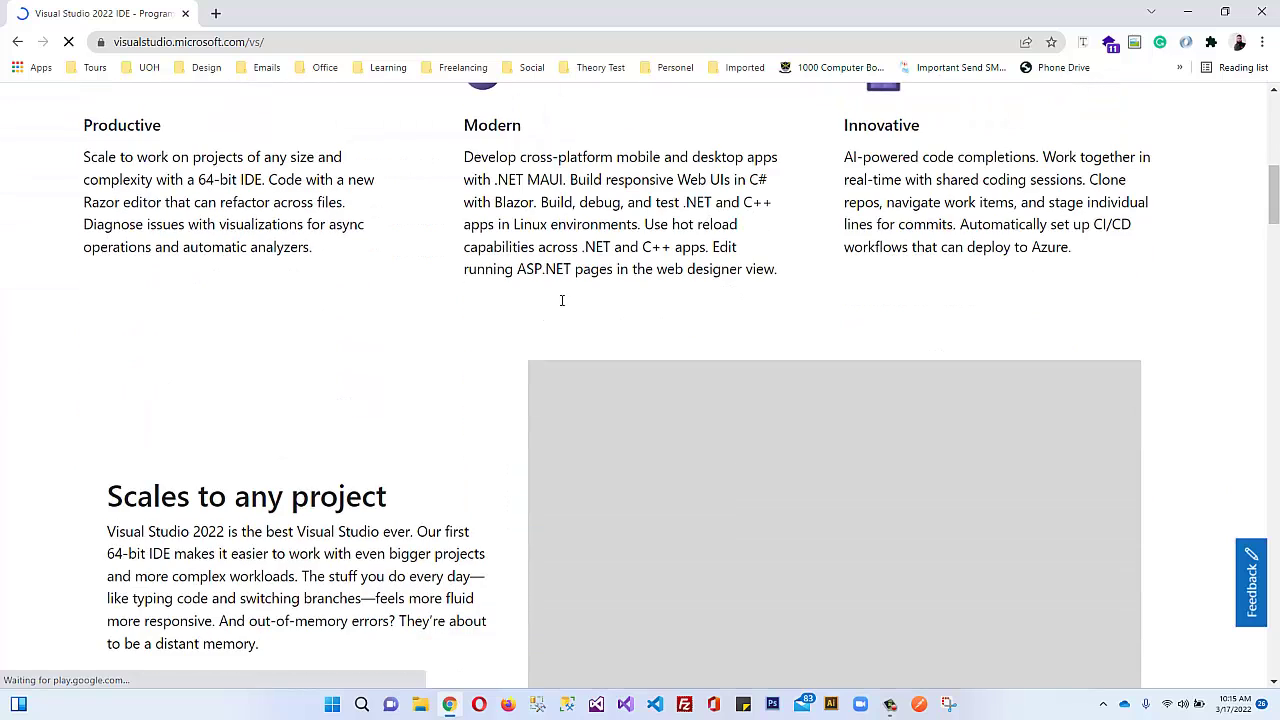
scroll(562, 300, "up", 6)
left_click(266, 522)
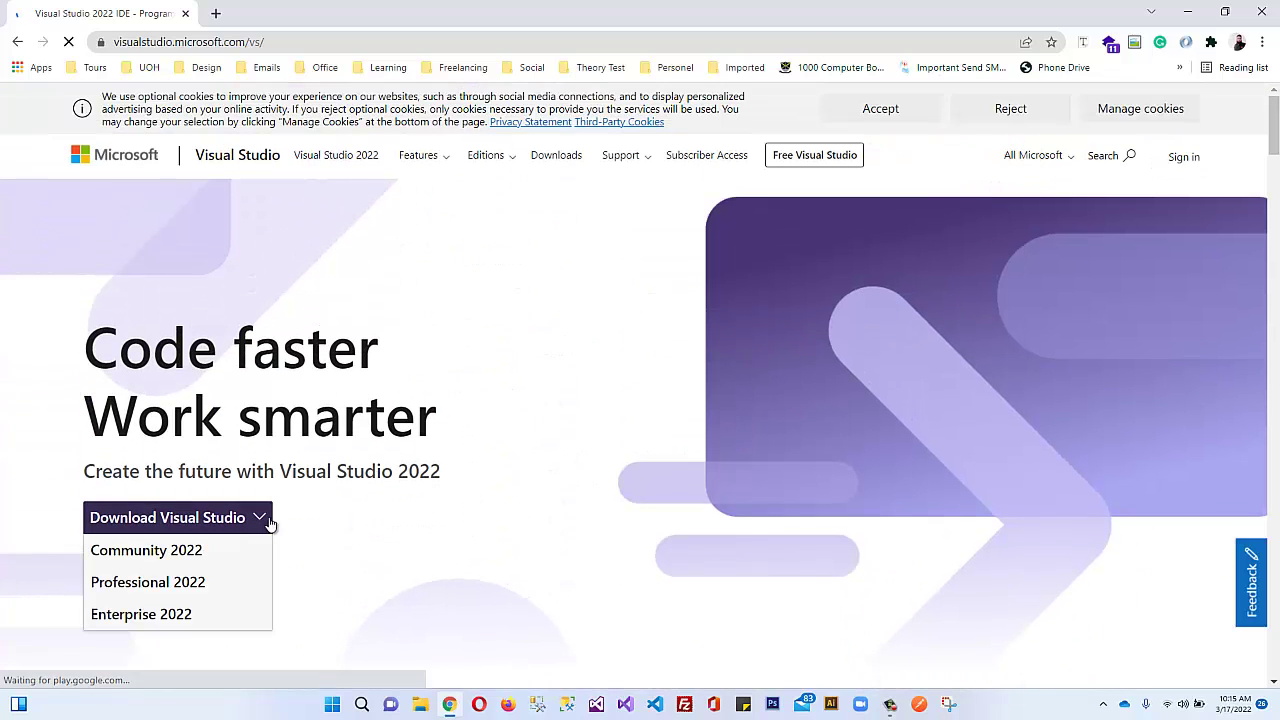
left_click(155, 557)
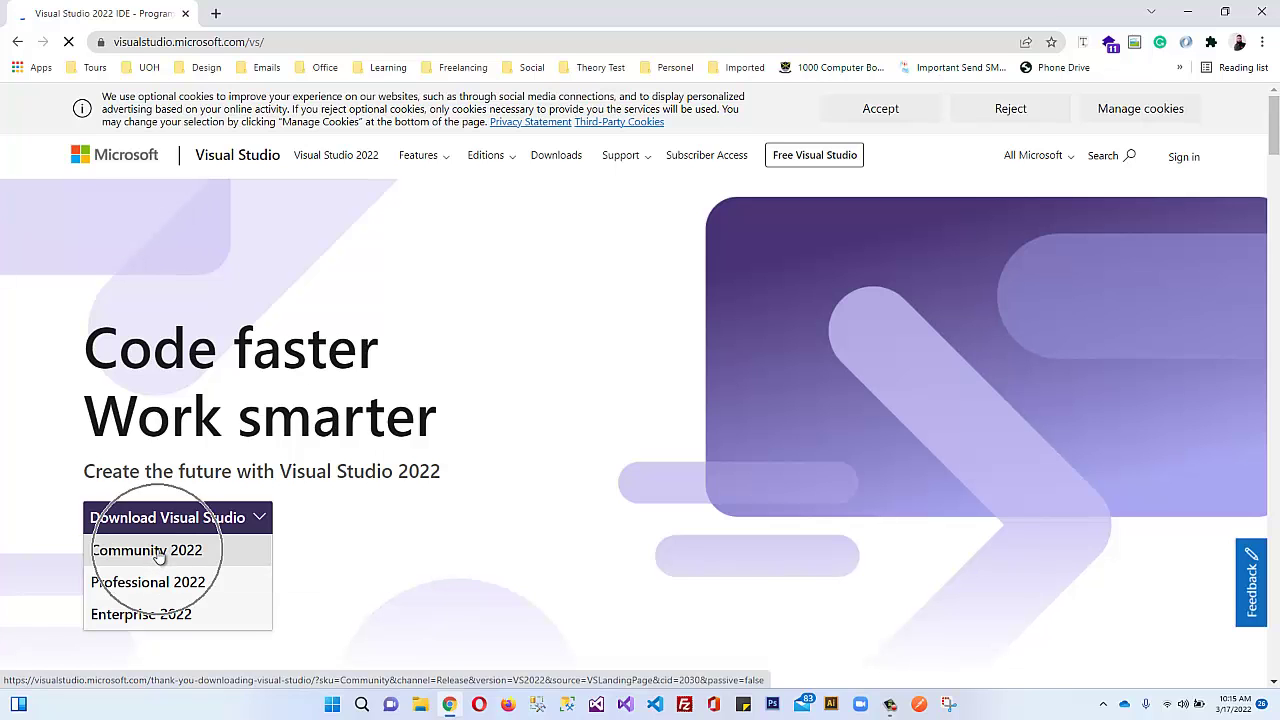
left_click(166, 557)
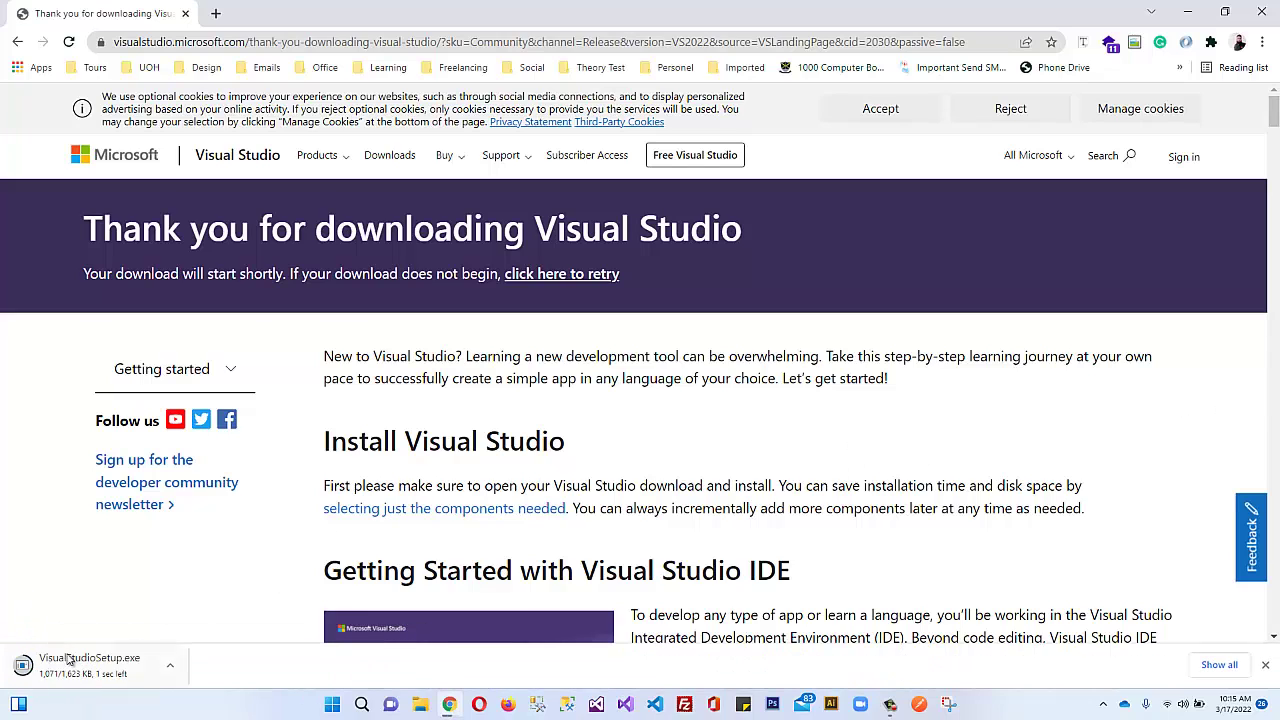
- Launch the downloaded VisualStudioSetup.exe and continue past the Visual Studio Installer's privacy and license notice
left_click(75, 662)
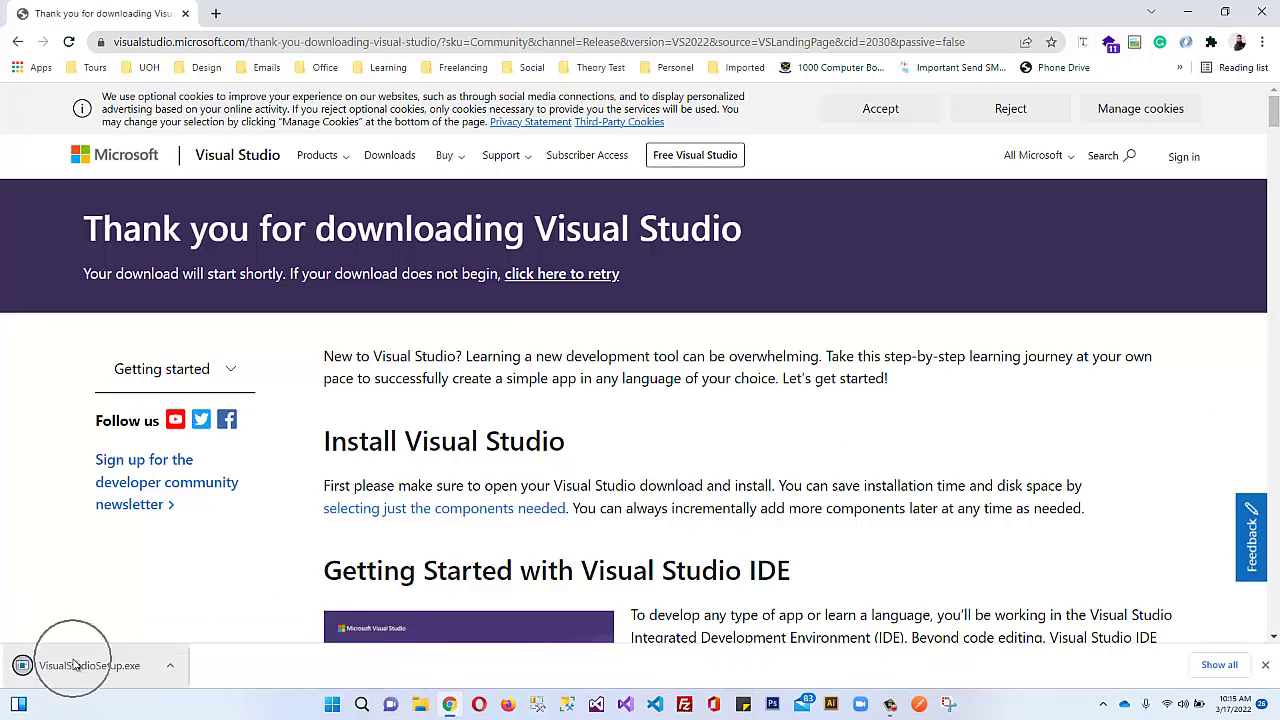
left_click(168, 666)
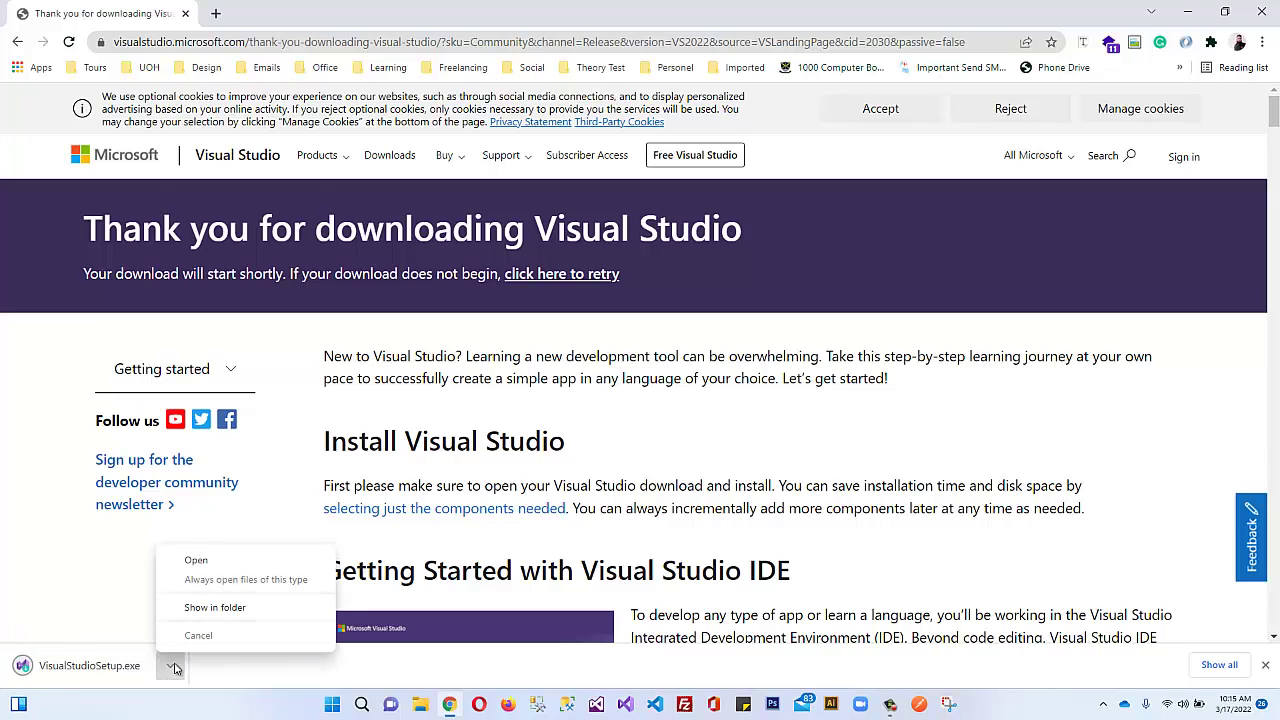
left_click(211, 569)
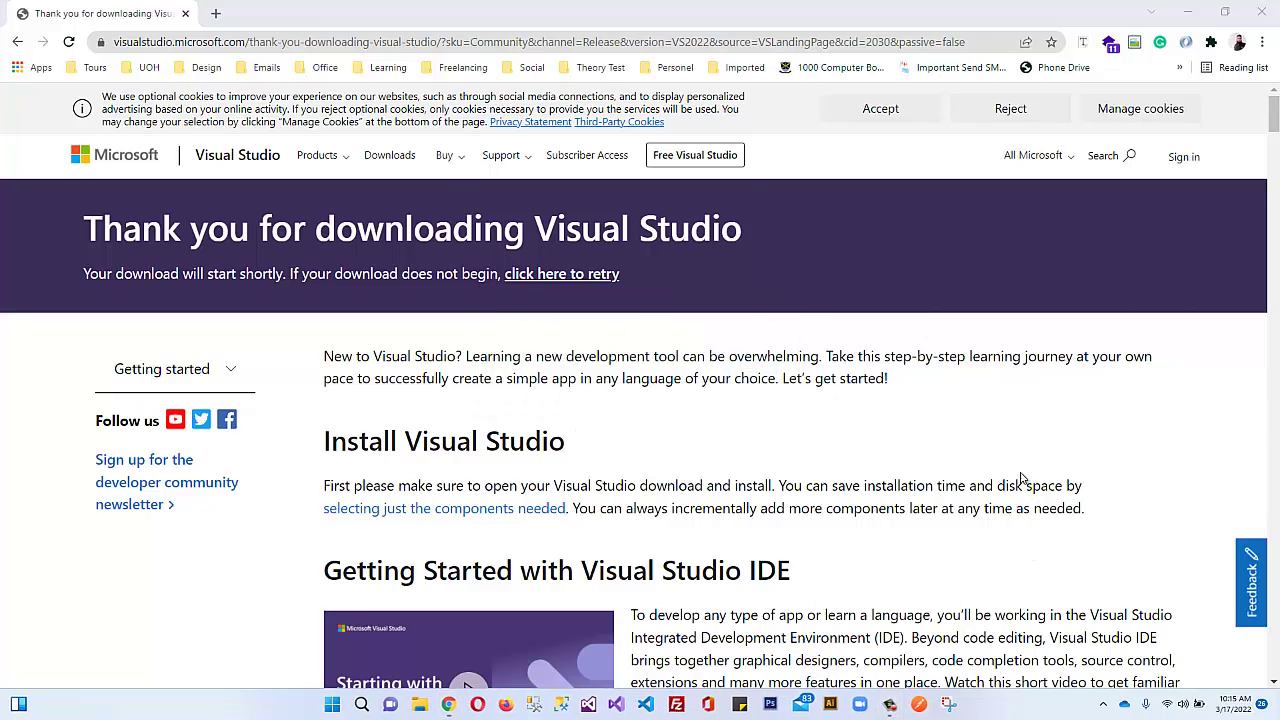
left_click(1187, 12)
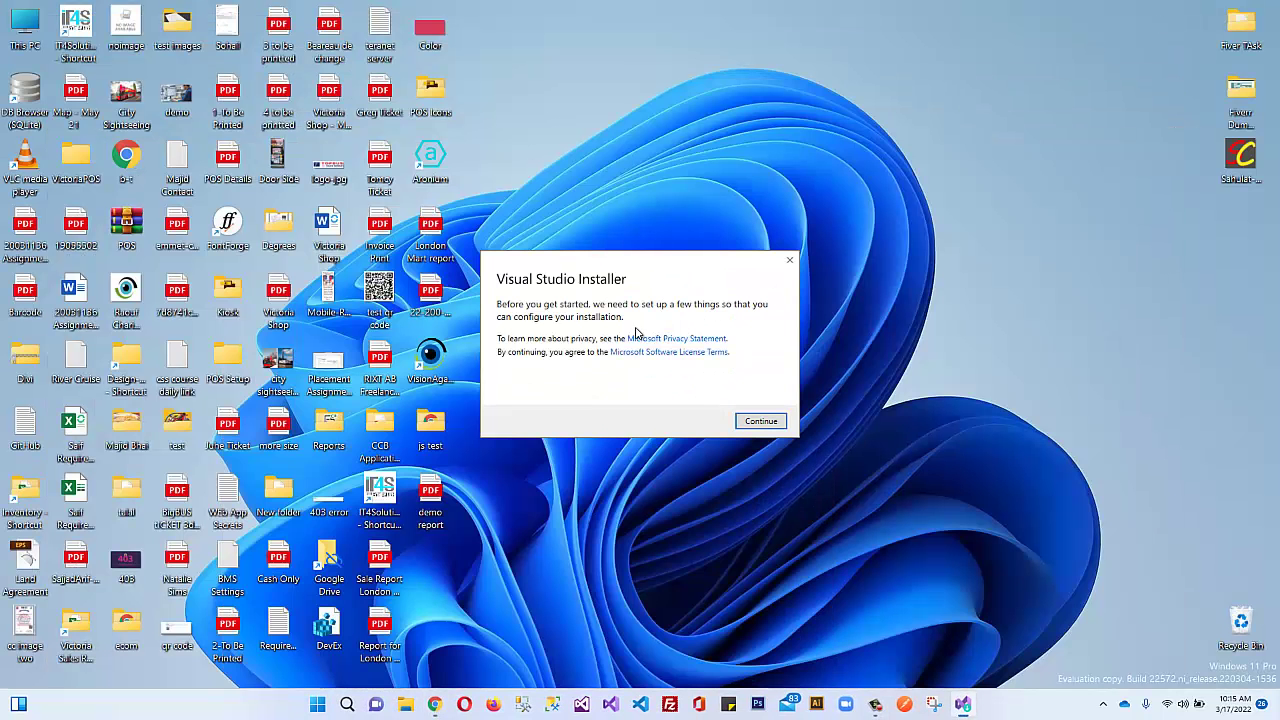
left_click(760, 422)
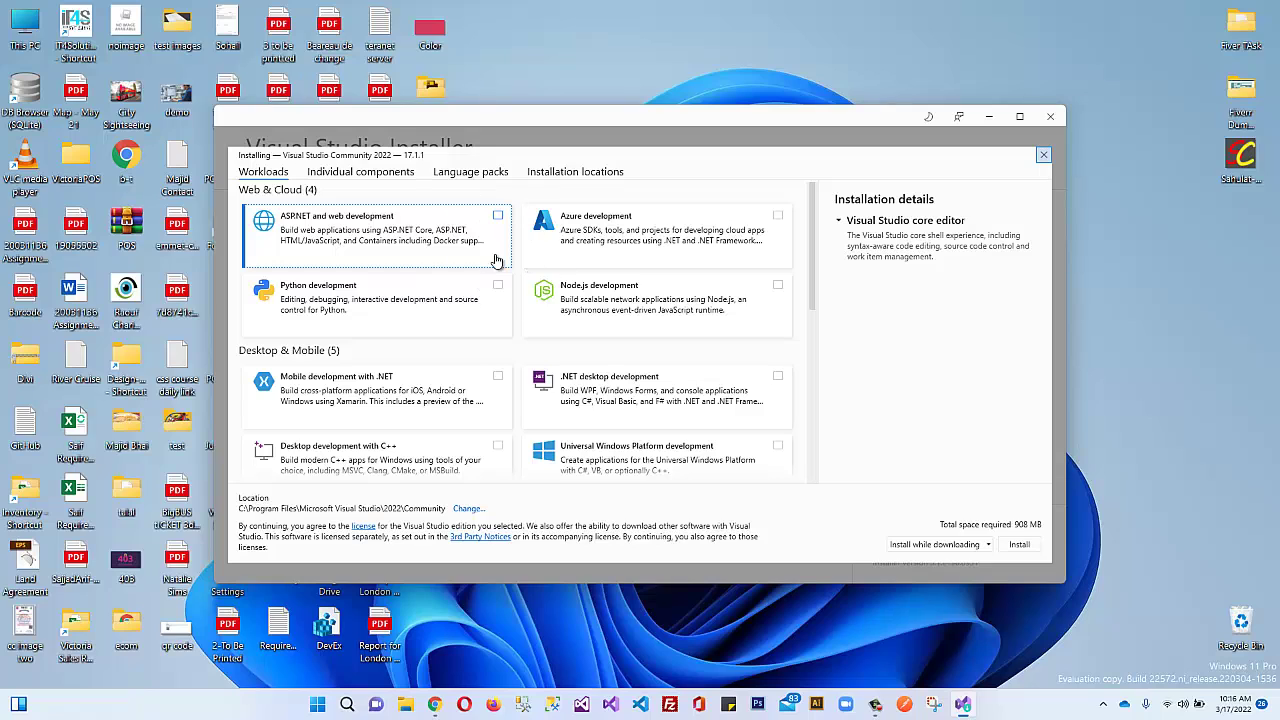
- Select the ASP.NET and web development, .NET desktop development, and Mobile development with .NET workloads for installation
left_click(498, 217)
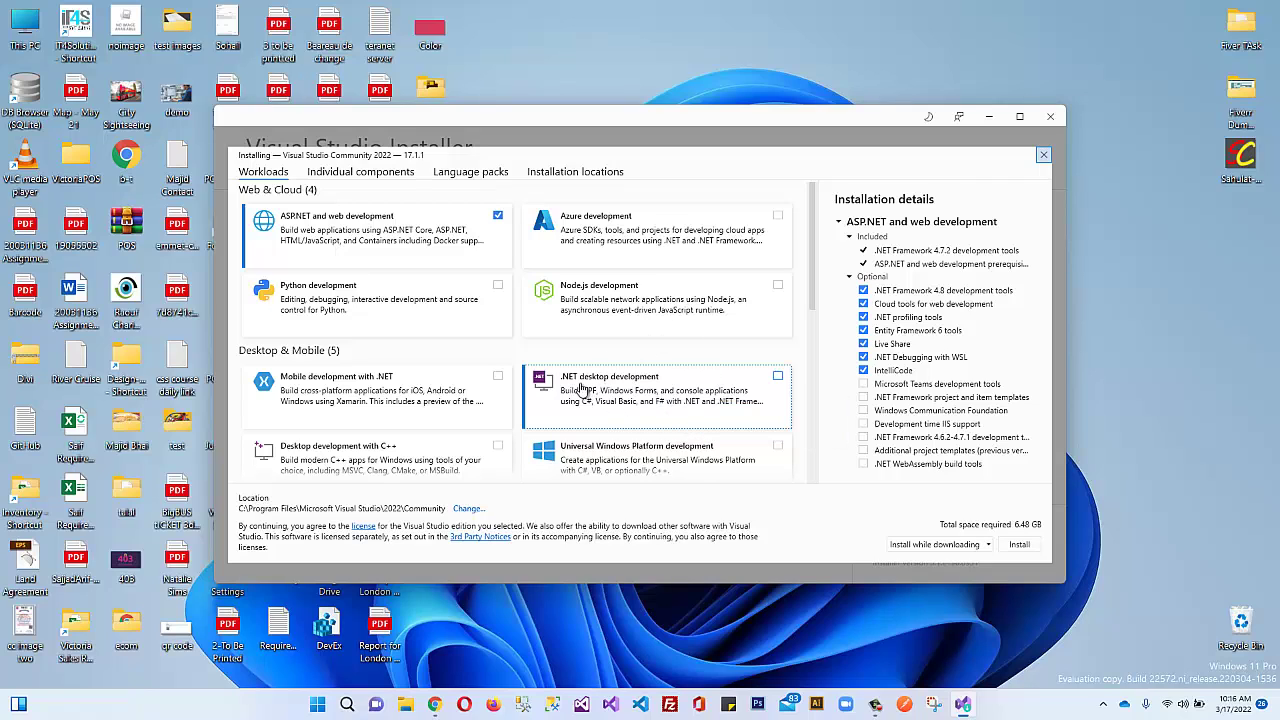
left_click(778, 378)
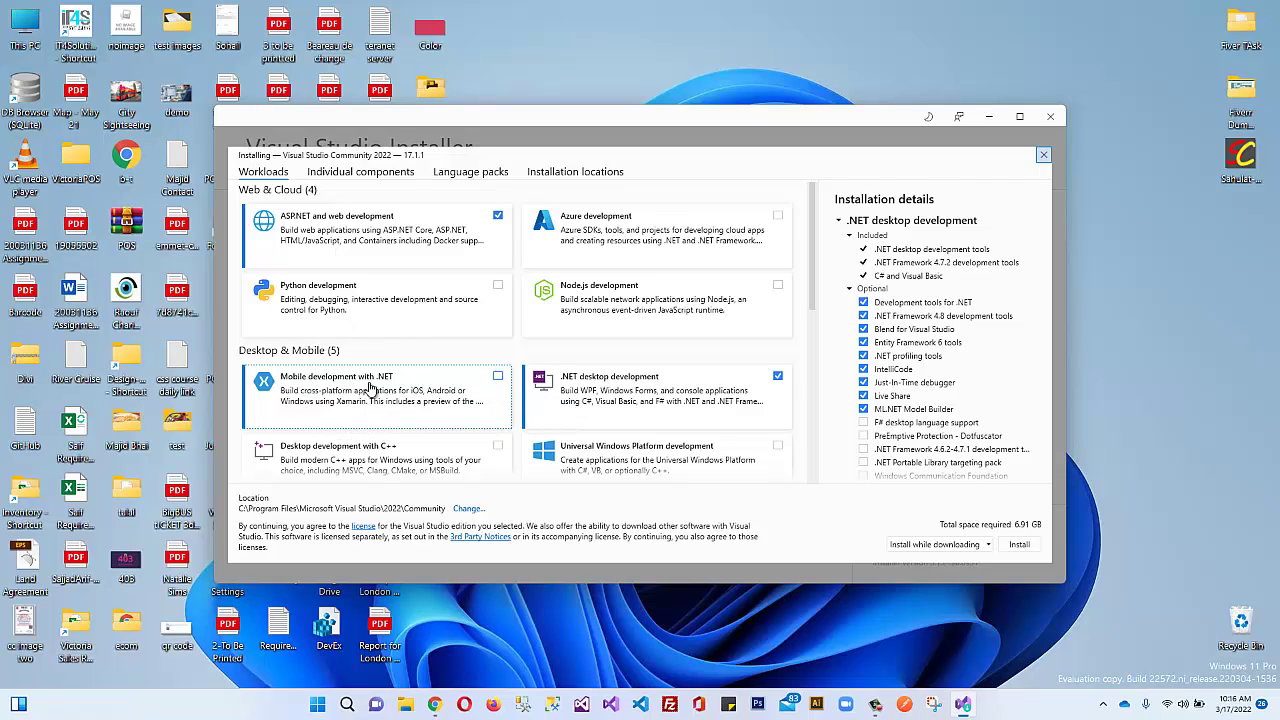
left_click(497, 379)
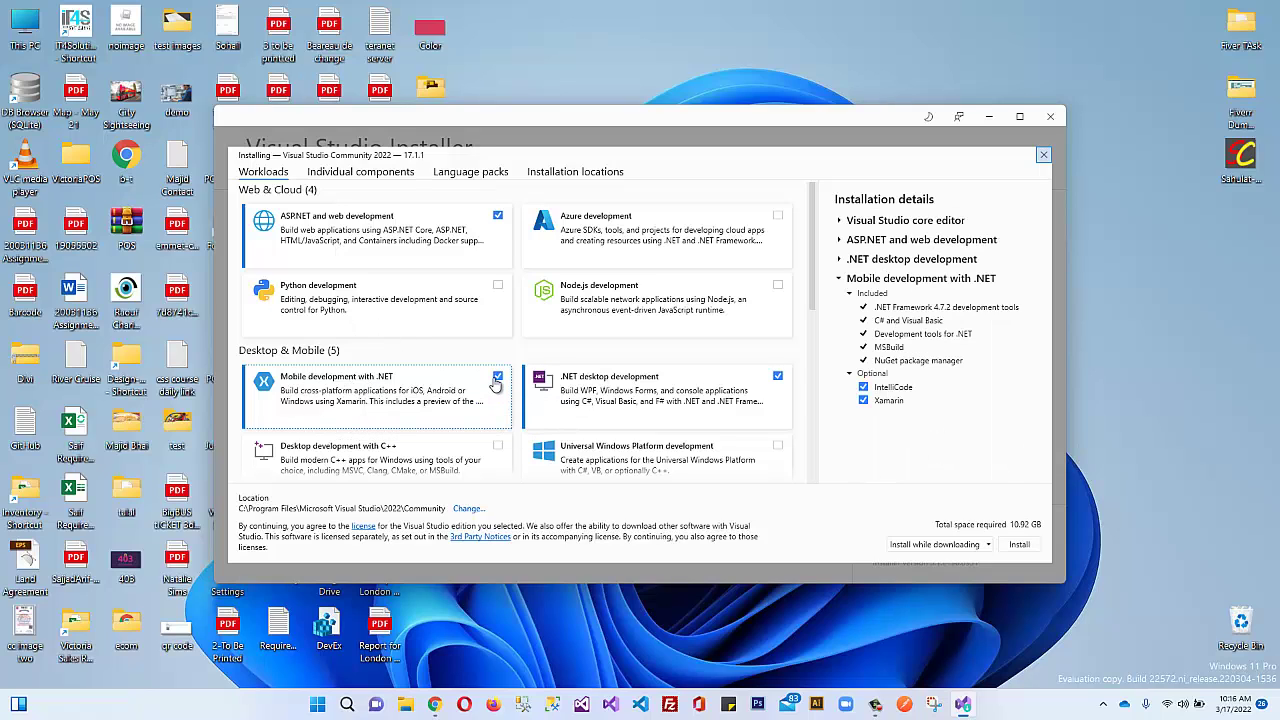
scroll(493, 395, "down", 1)
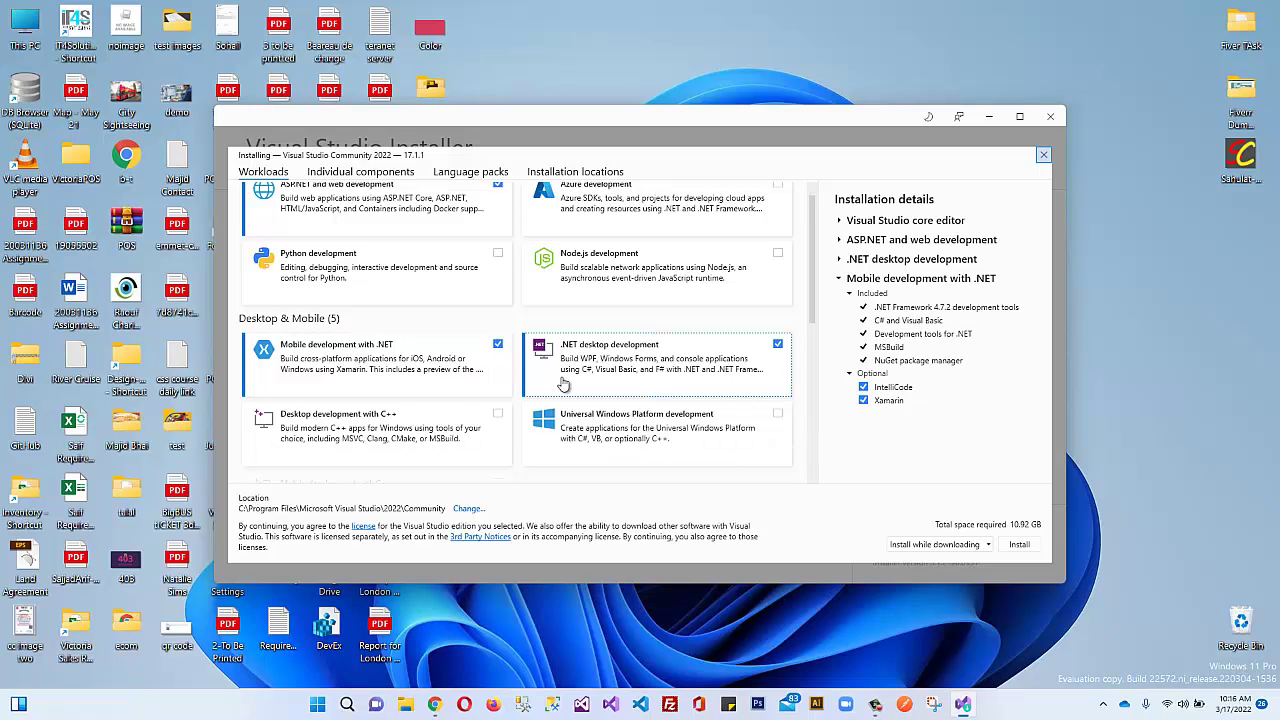
scroll(490, 405, "down", 1)
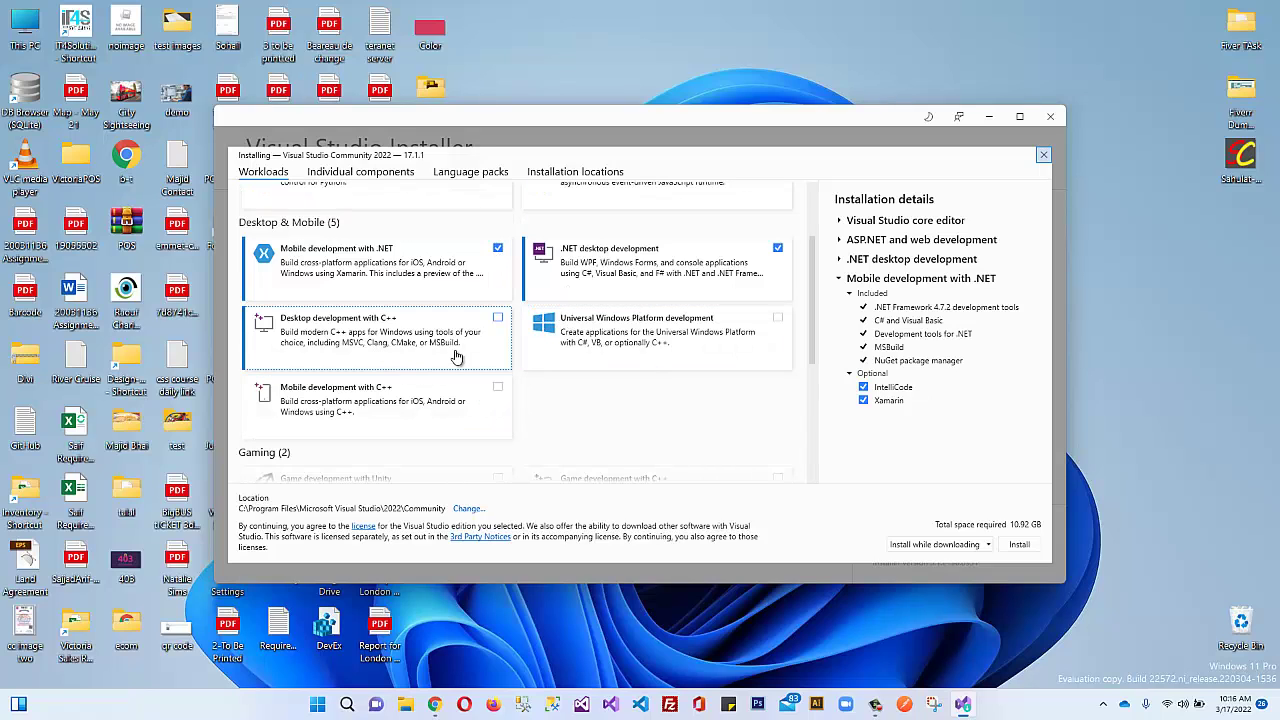
scroll(410, 410, "down", 4)
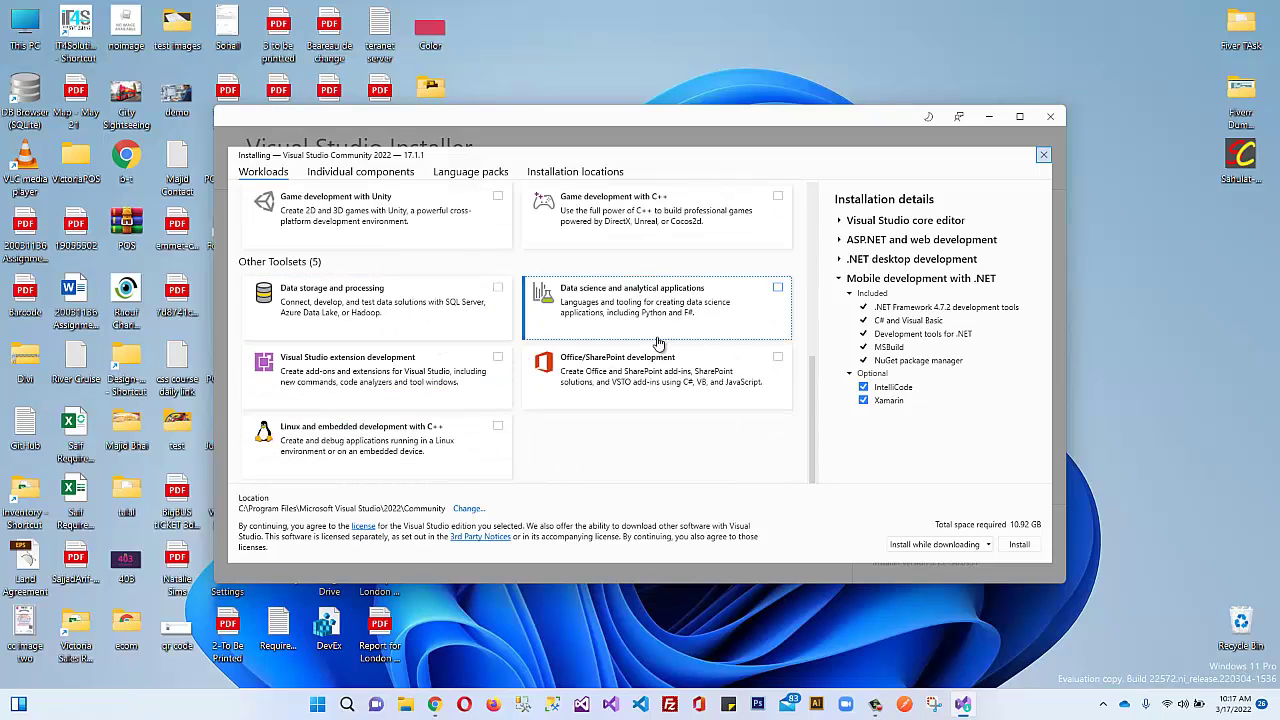
scroll(436, 424, "up", 5)
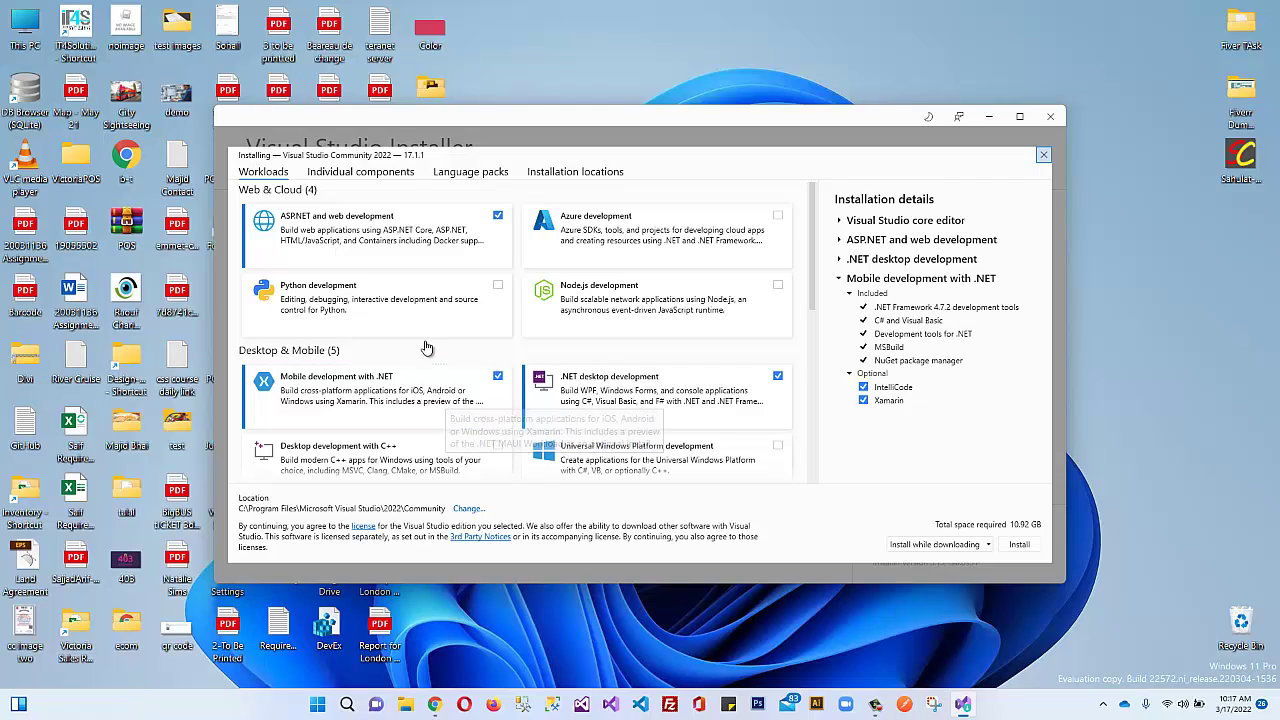
- Review the individual components, language packs and installation locations offered for Visual Studio Community 2022
left_click(356, 175)
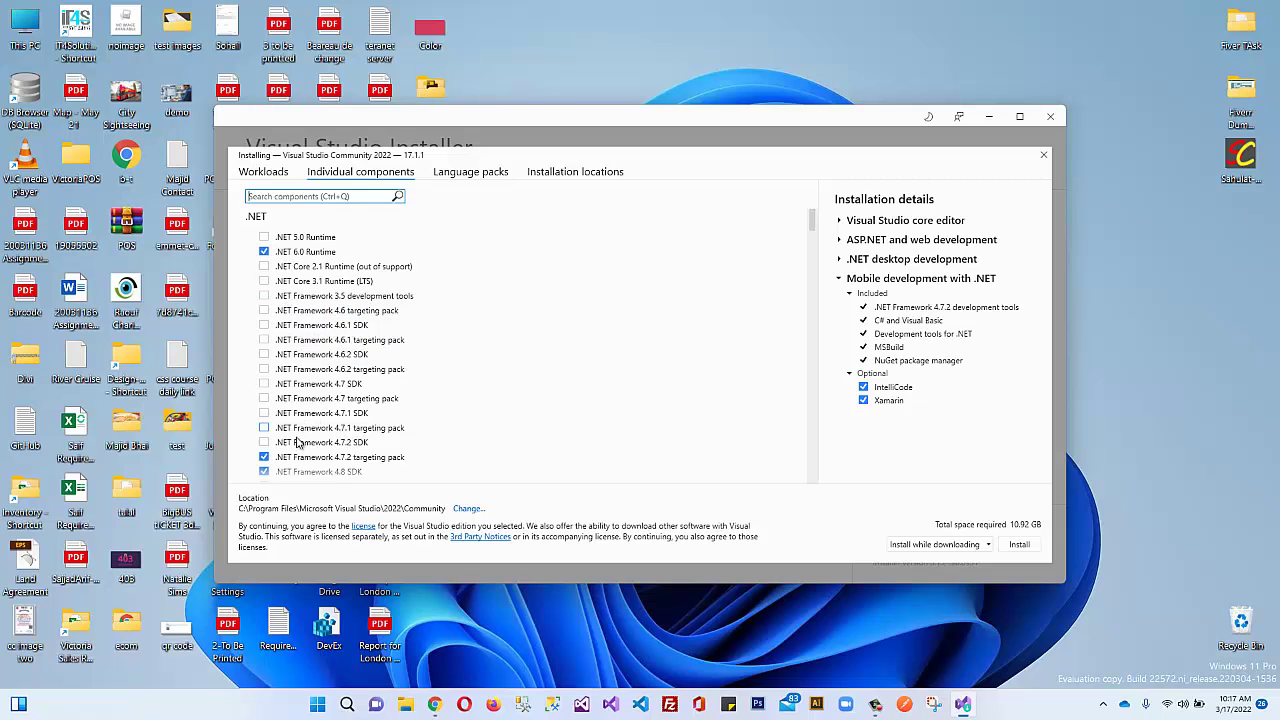
scroll(318, 305, "down", 3)
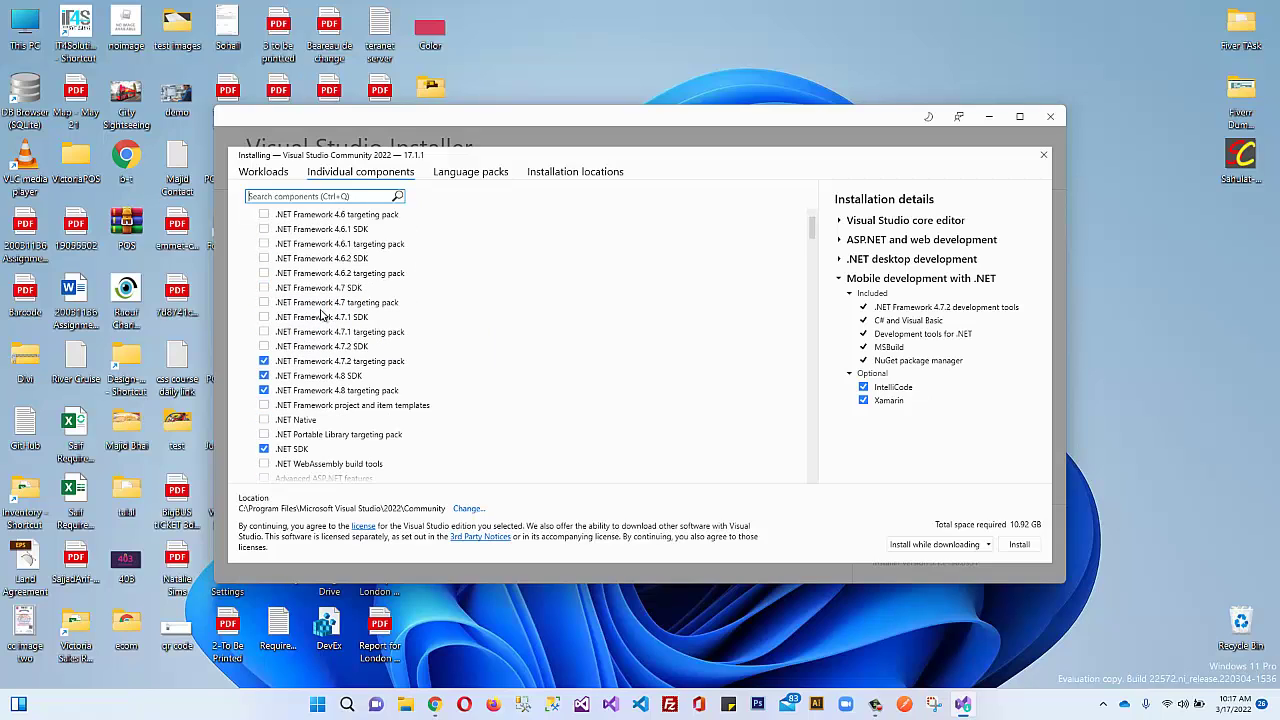
scroll(322, 315, "down", 3)
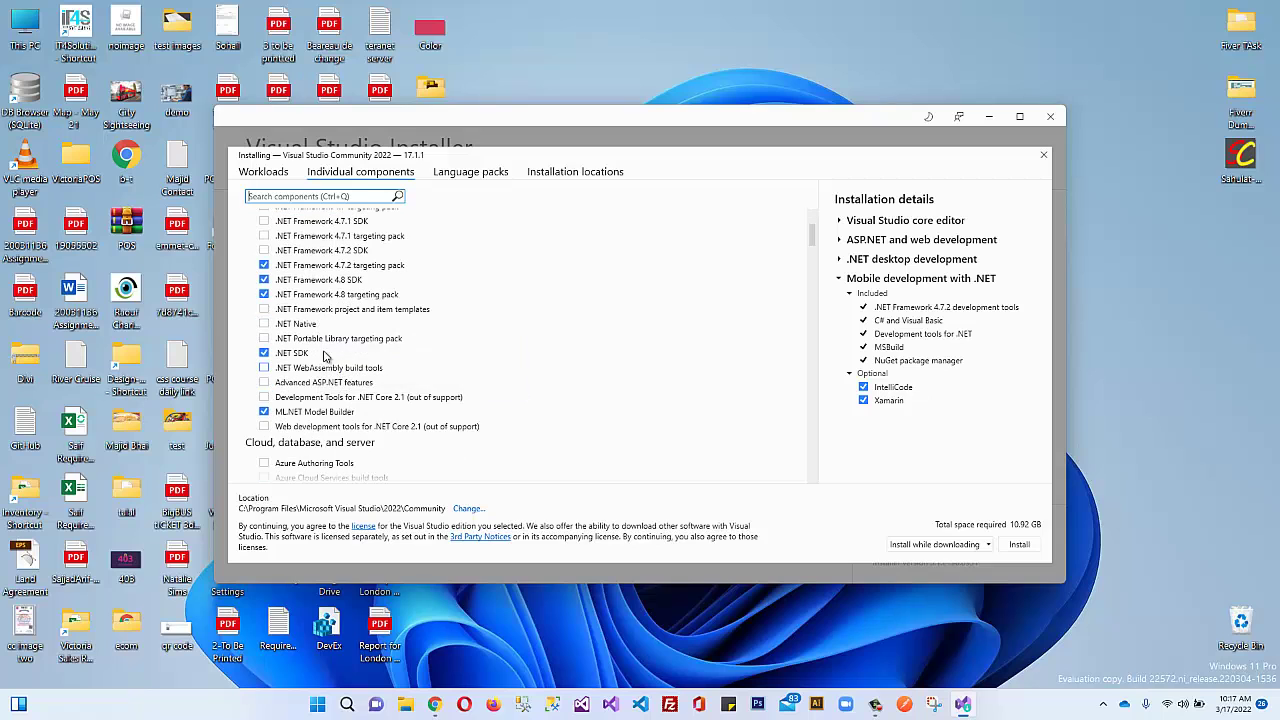
scroll(322, 330, "down", 6)
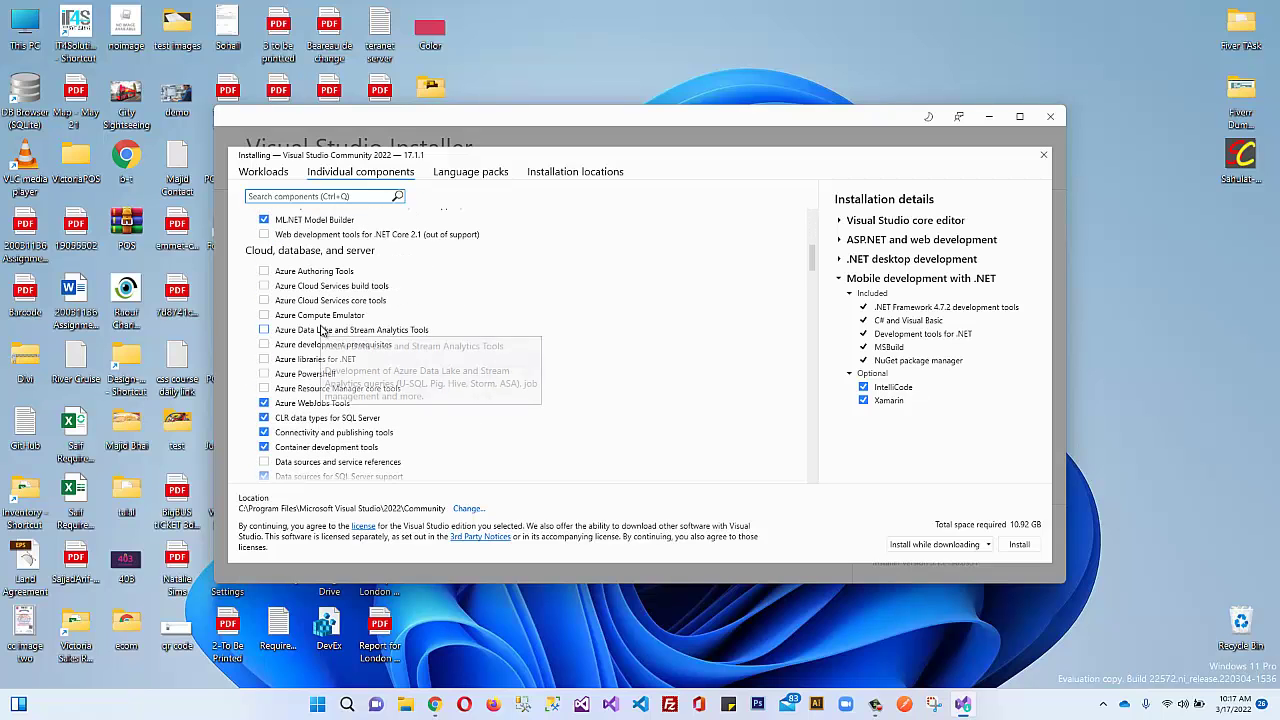
scroll(321, 336, "down", 3)
scroll(322, 337, "down", 15)
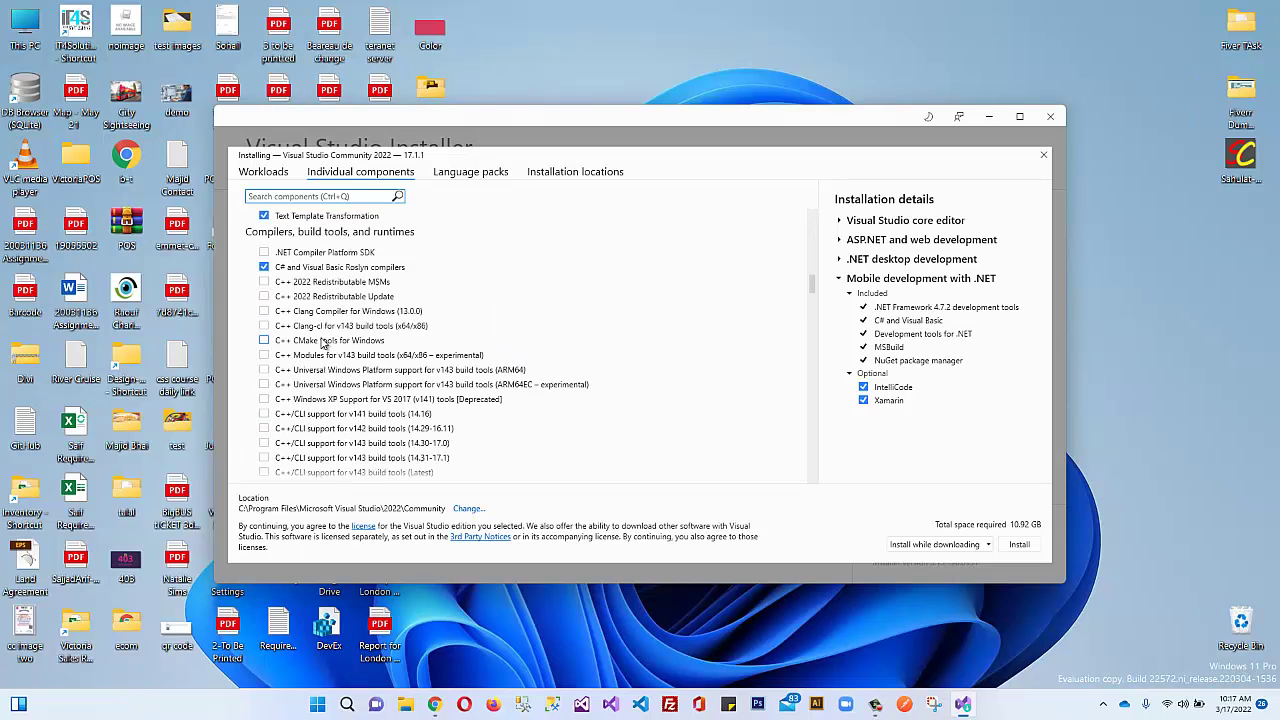
scroll(322, 343, "up", 20)
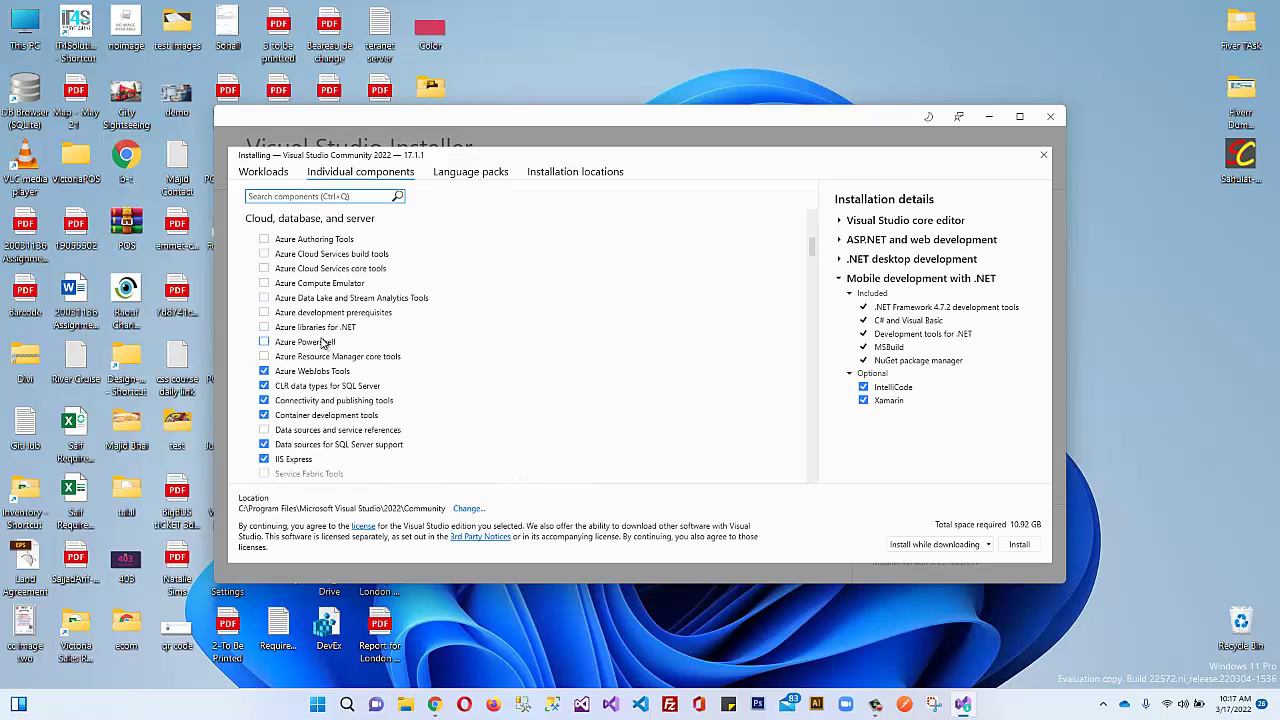
scroll(322, 343, "up", 6)
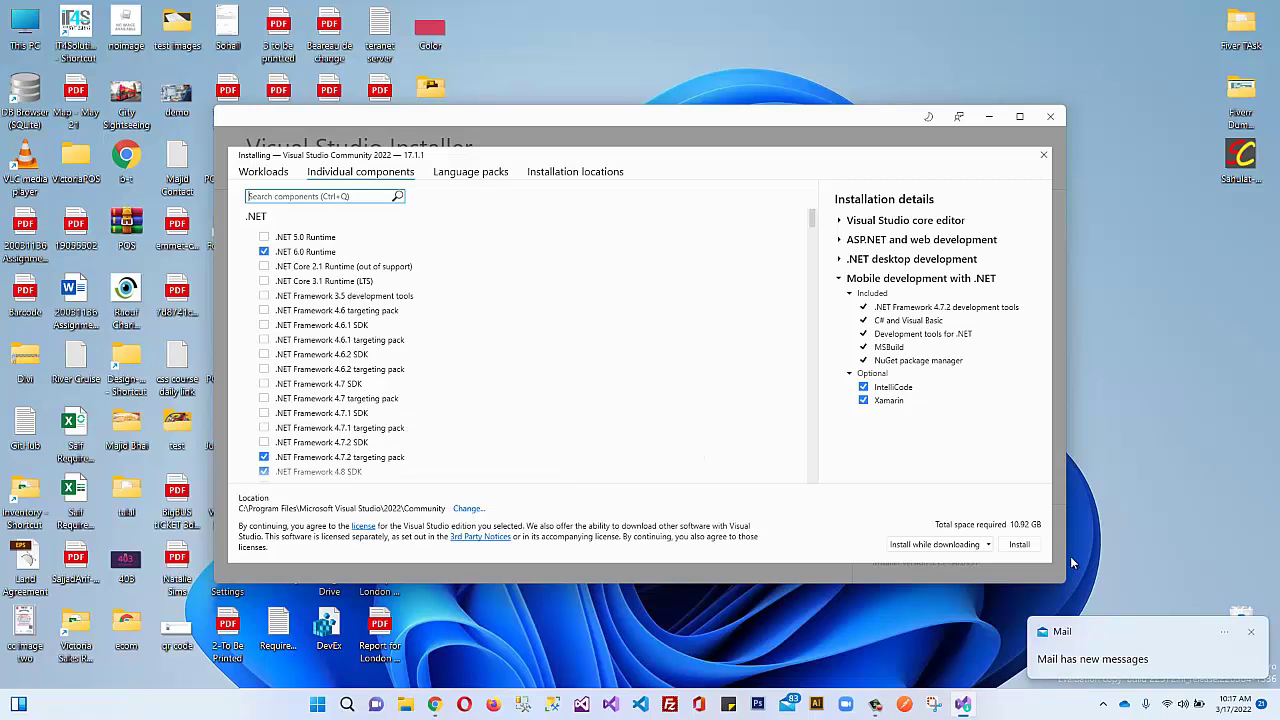
scroll(466, 386, "down", 4)
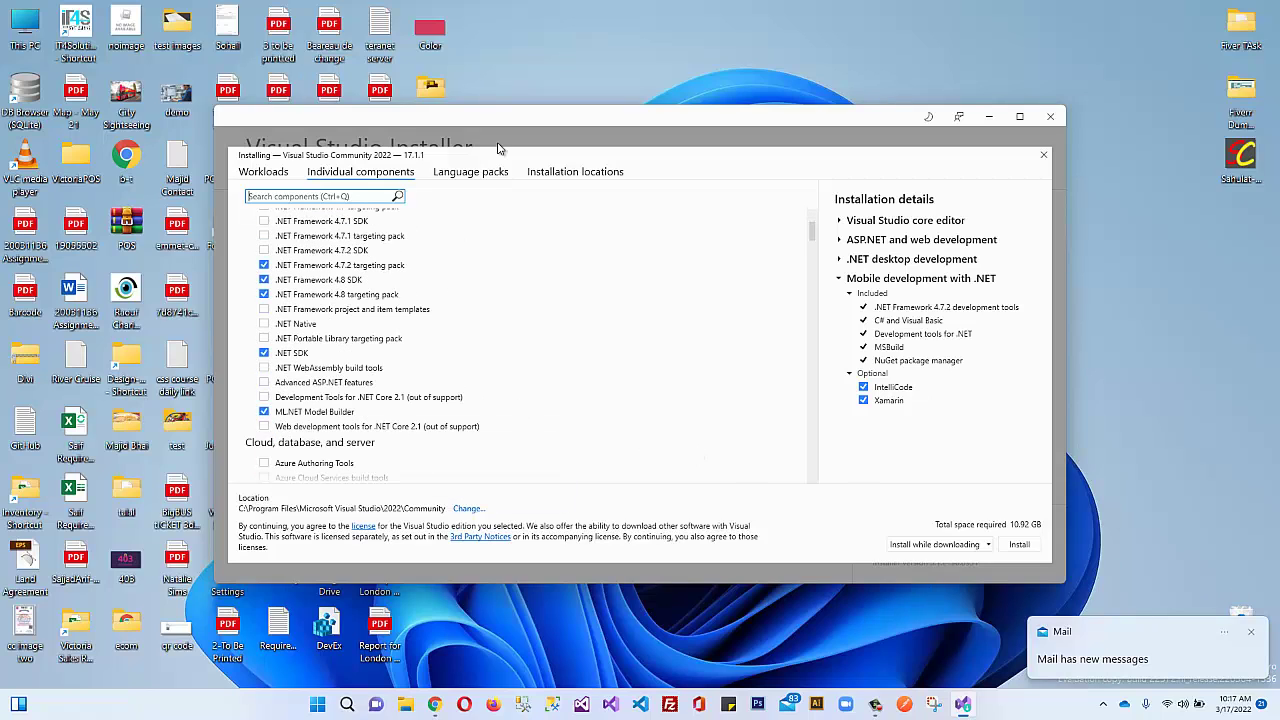
left_click(482, 172)
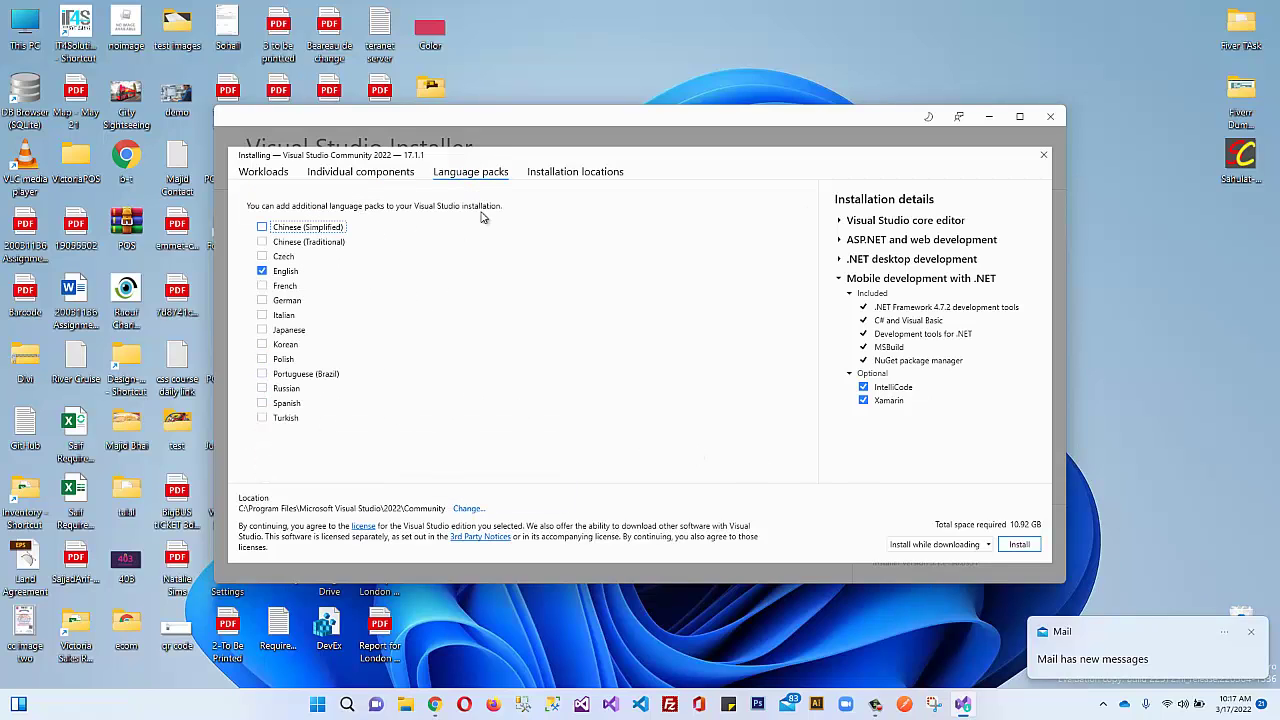
left_click(583, 174)
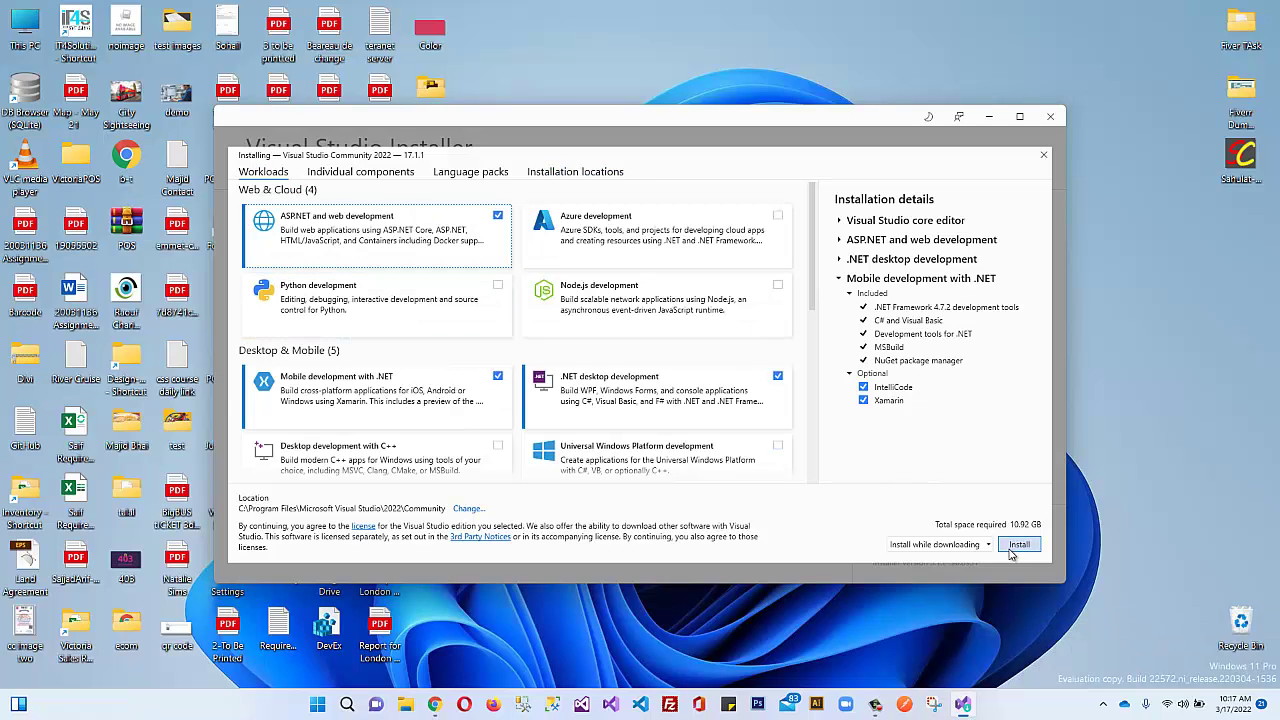
- Start installing Visual Studio Community 2022 with the Install while downloading option
left_click(972, 549)
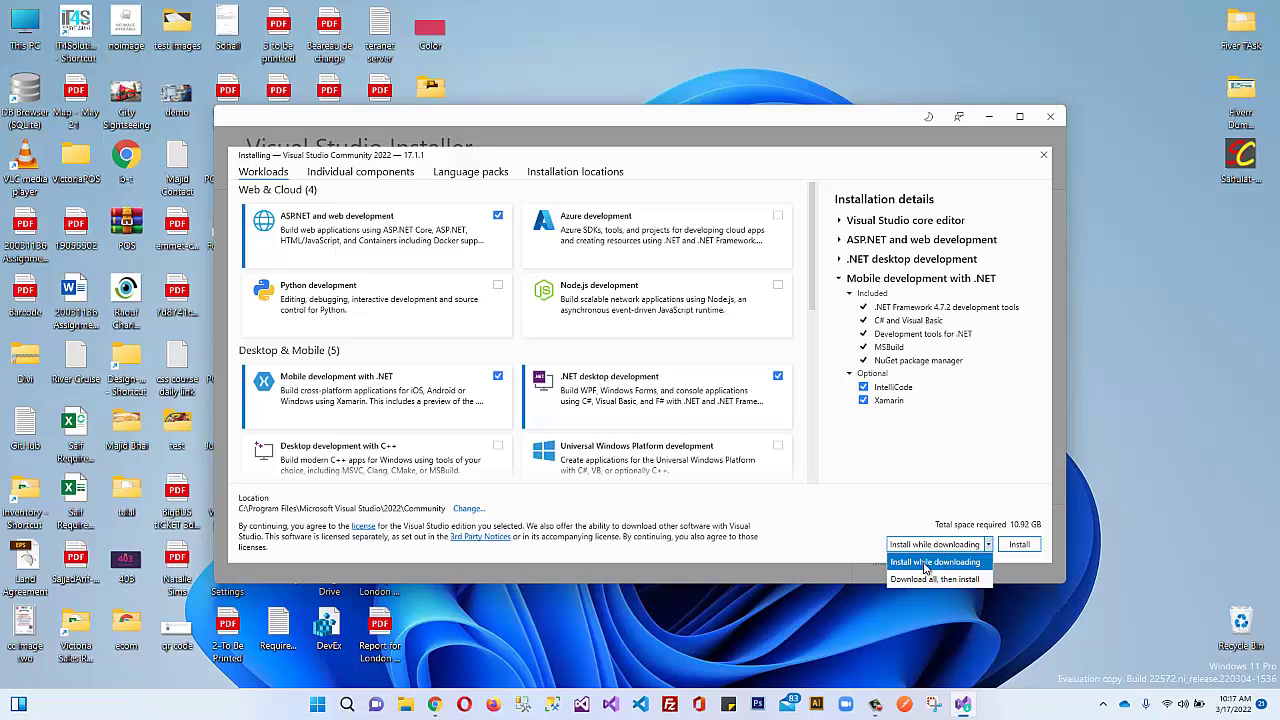
left_click(1014, 552)
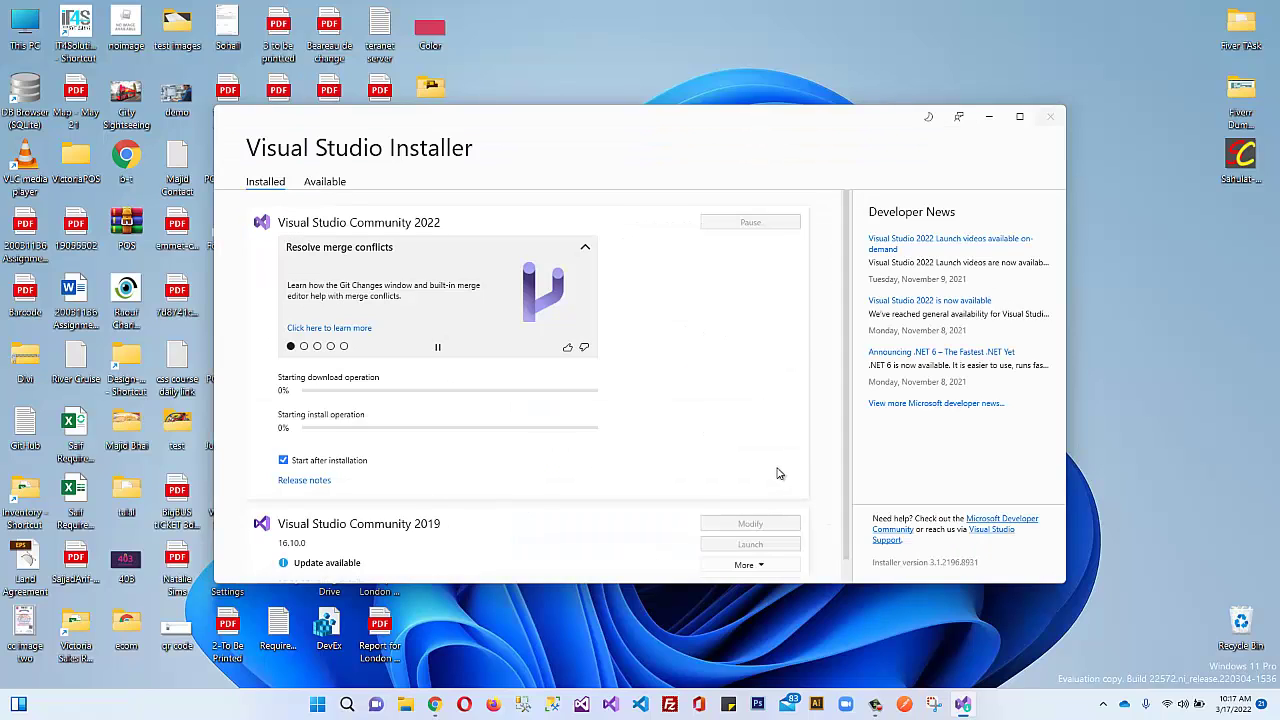
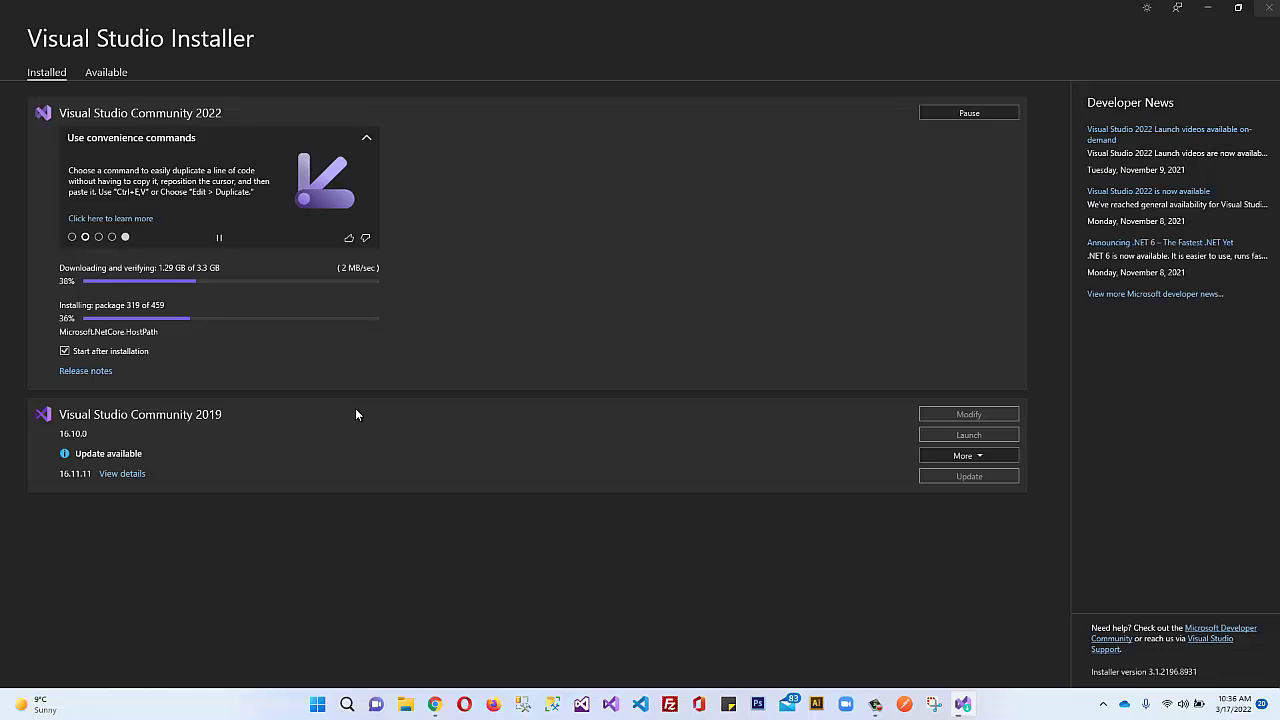
- Preview the installer's light theme and read through the five Visual Studio feature tips while the installation runs
left_click(1147, 10)
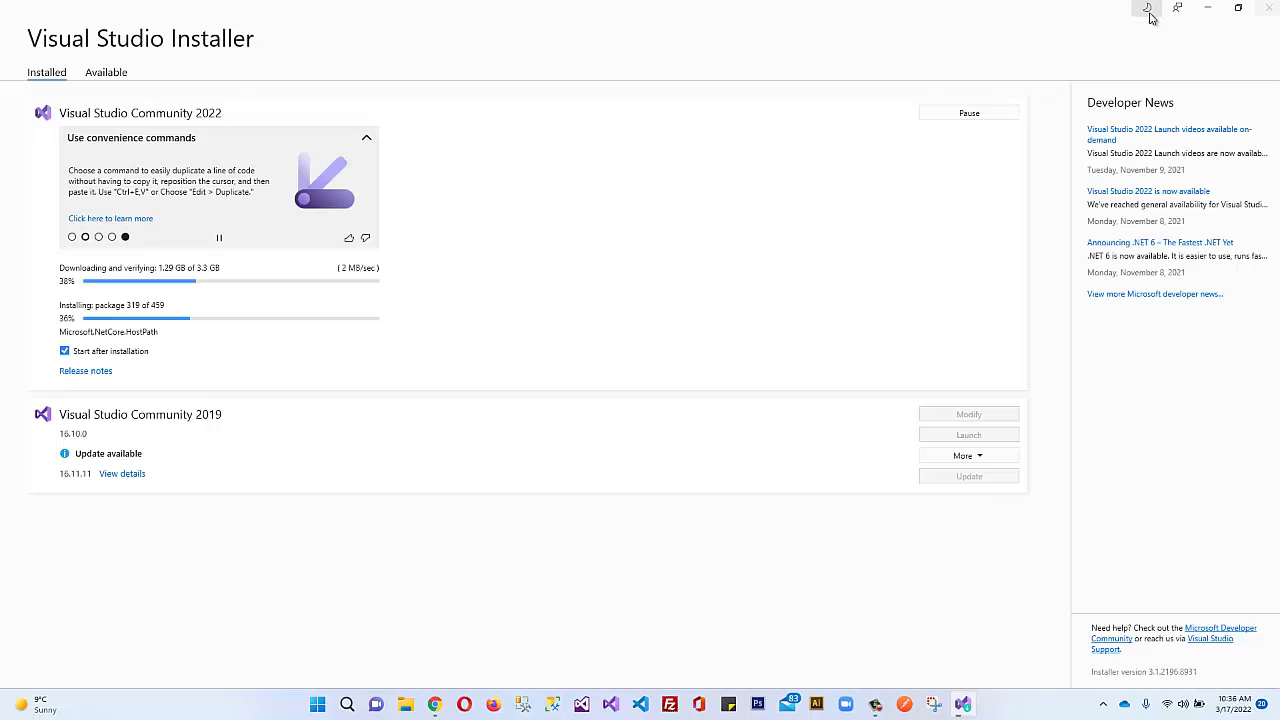
left_click(1147, 10)
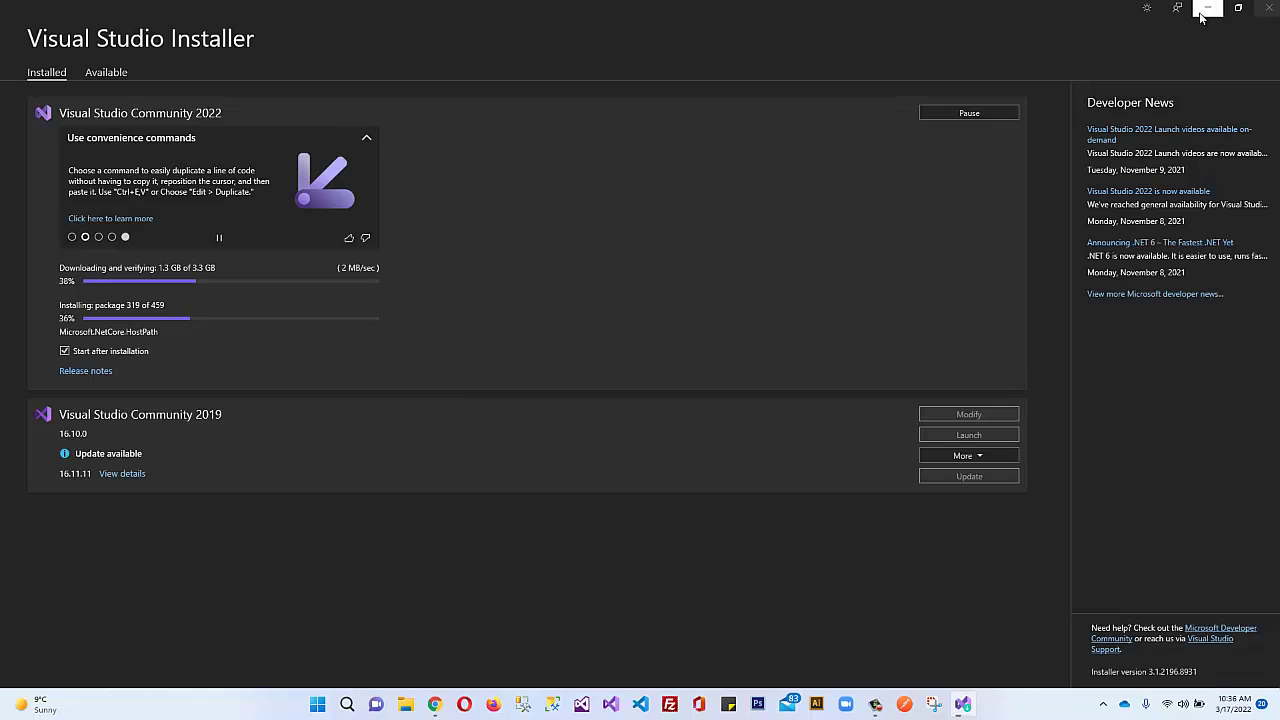
left_click(72, 237)
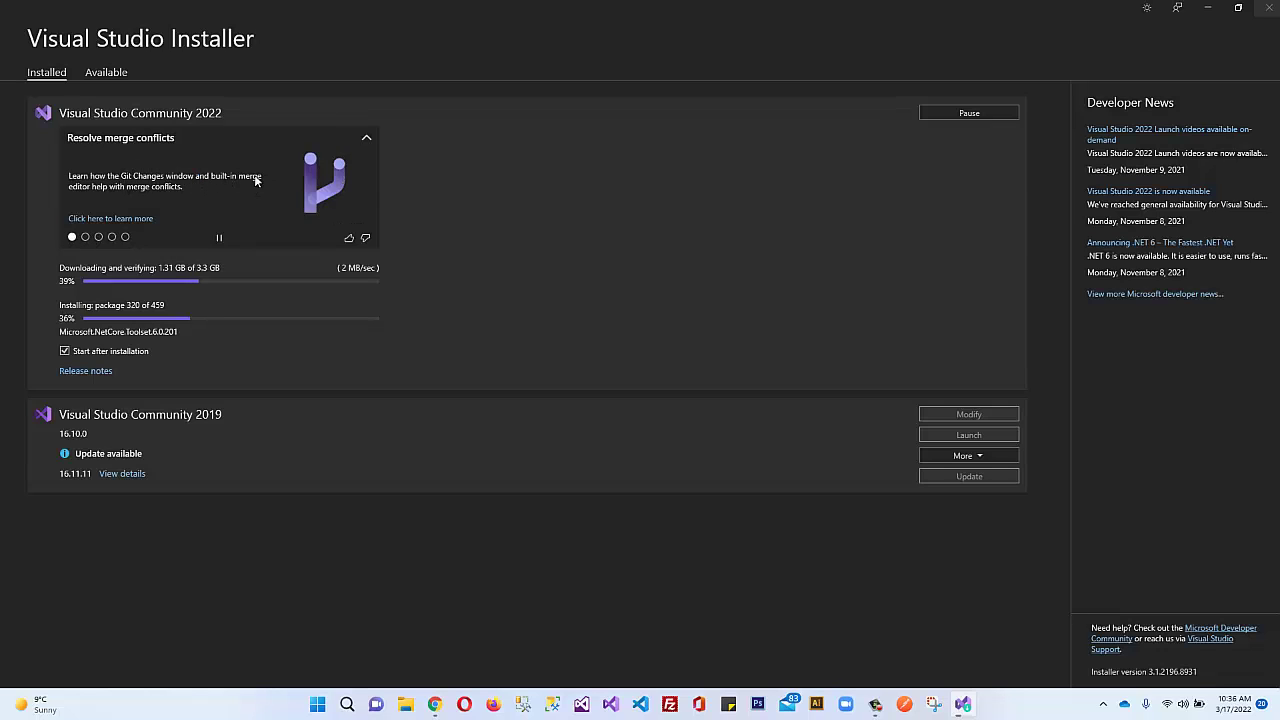
left_click(86, 237)
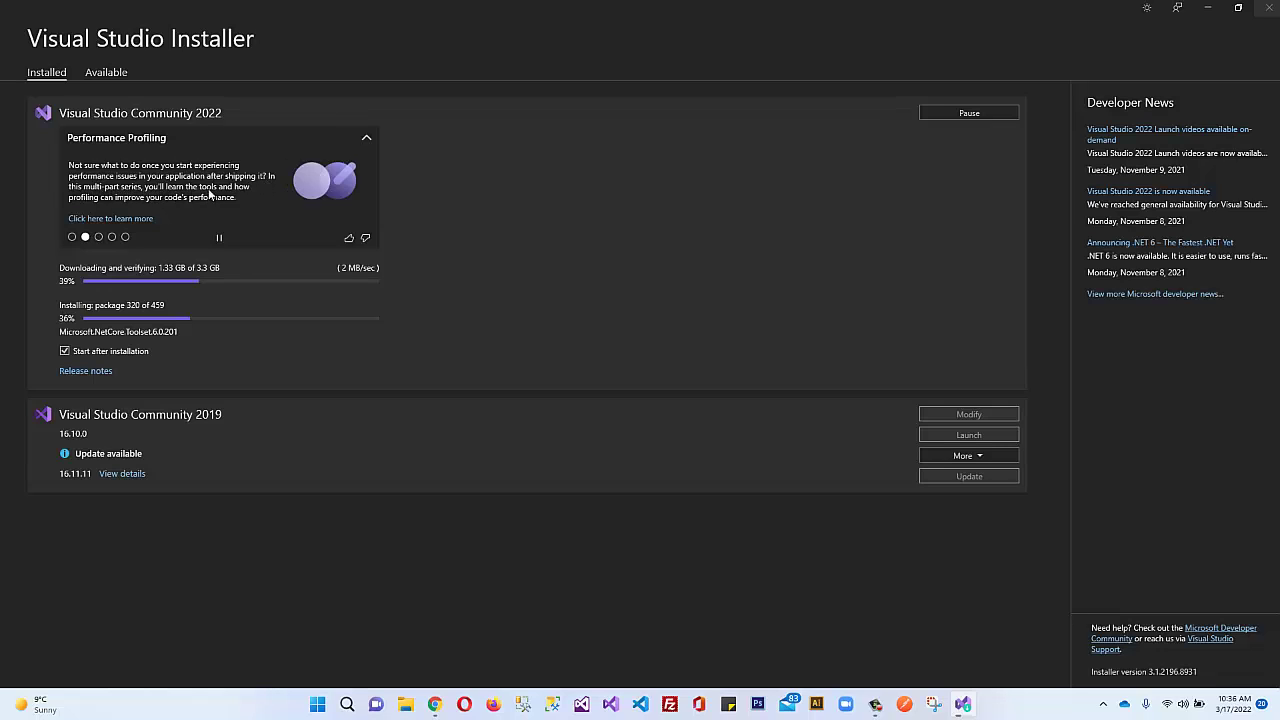
left_click(100, 236)
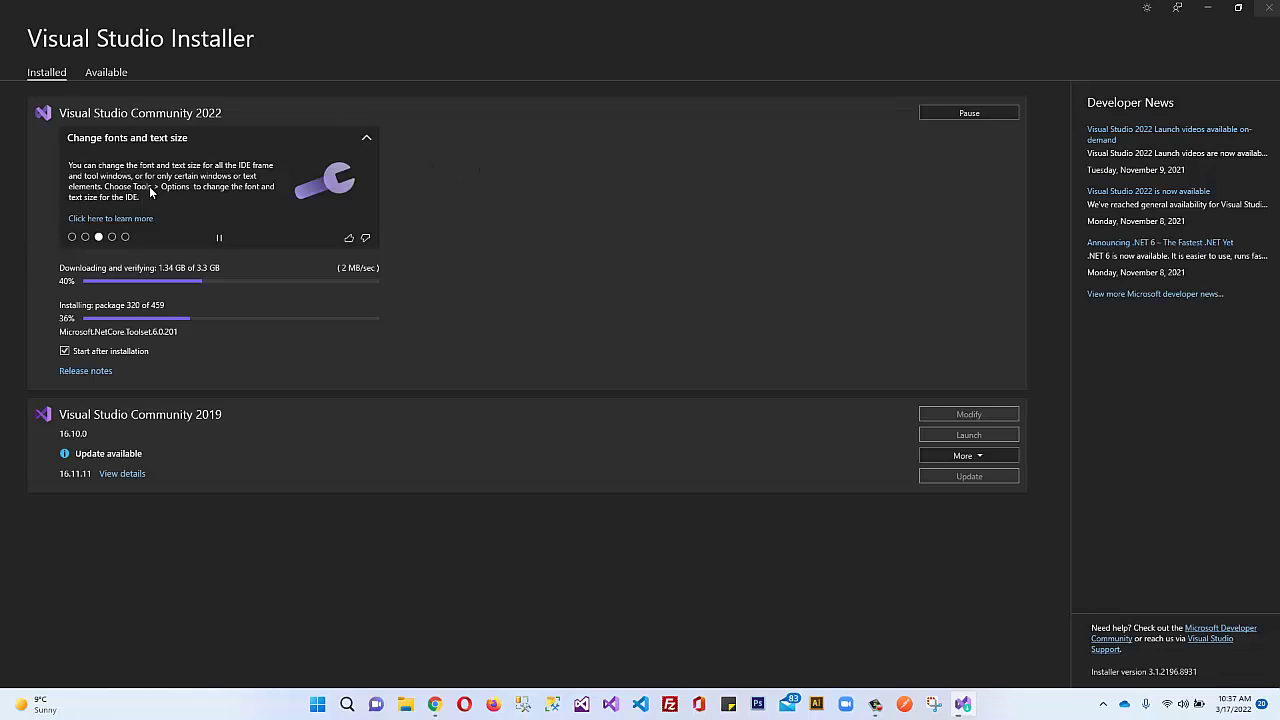
left_click(112, 237)
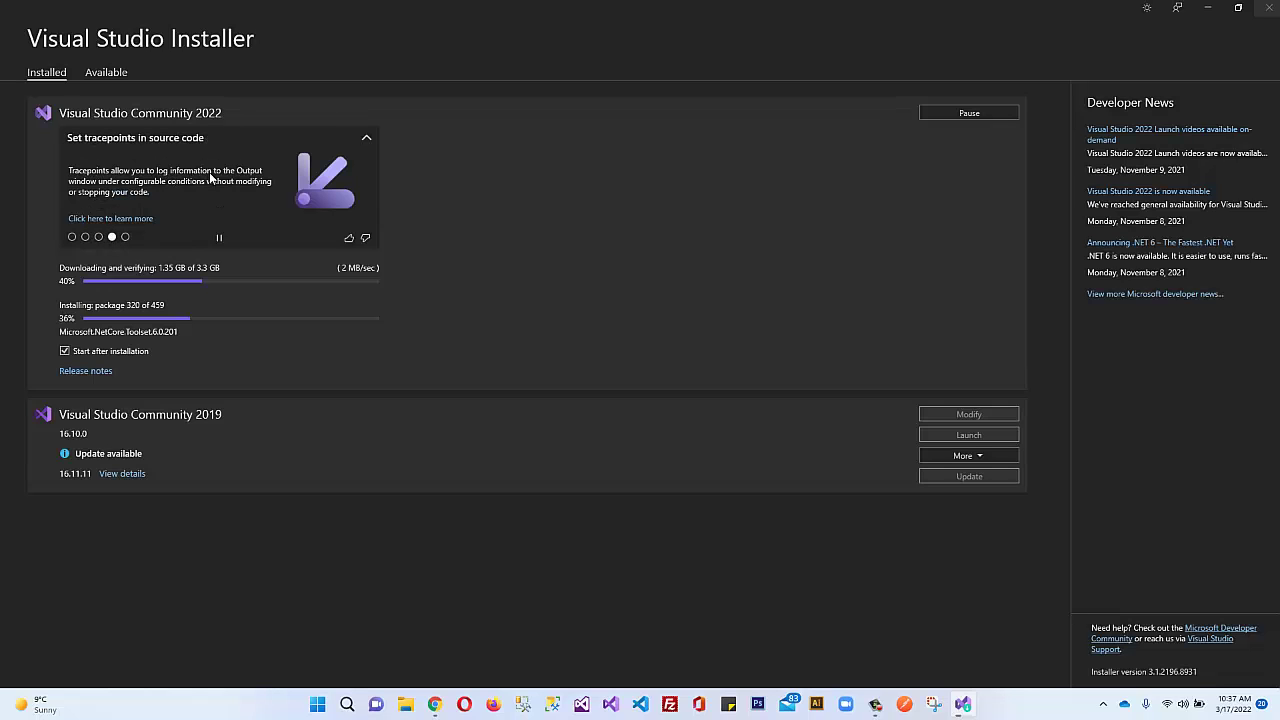
left_click(126, 237)
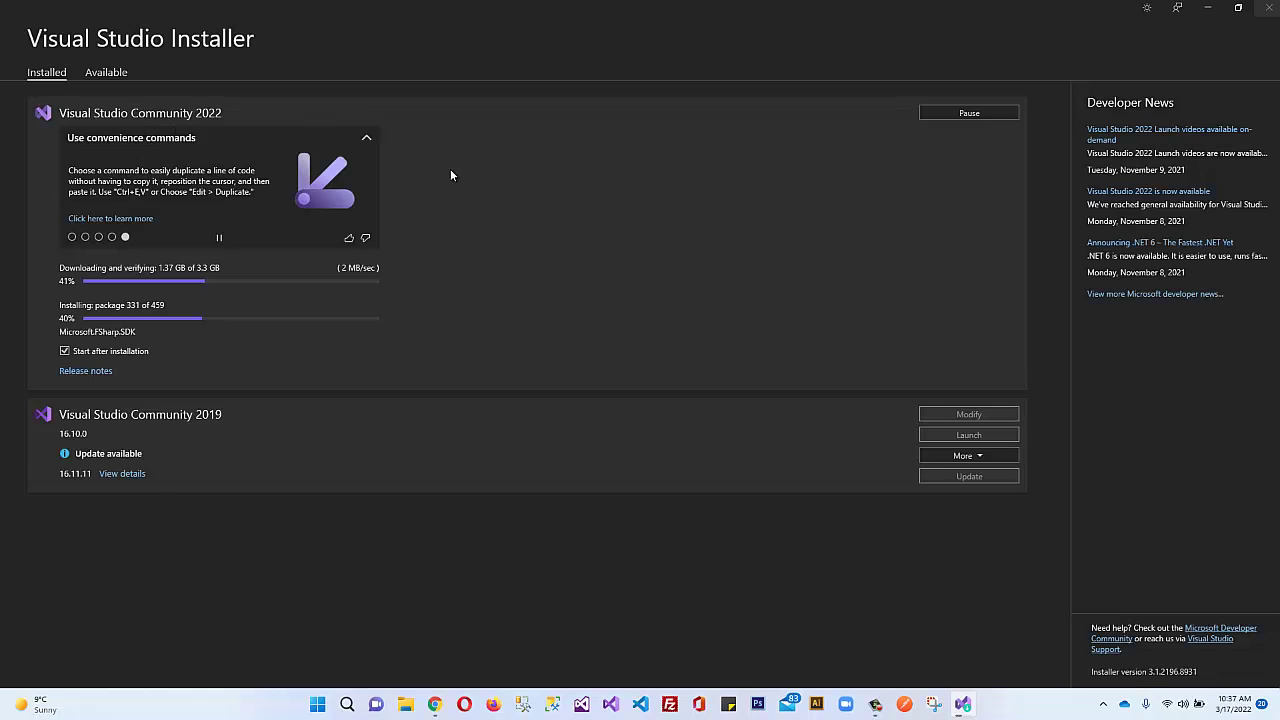
left_click(1148, 10)
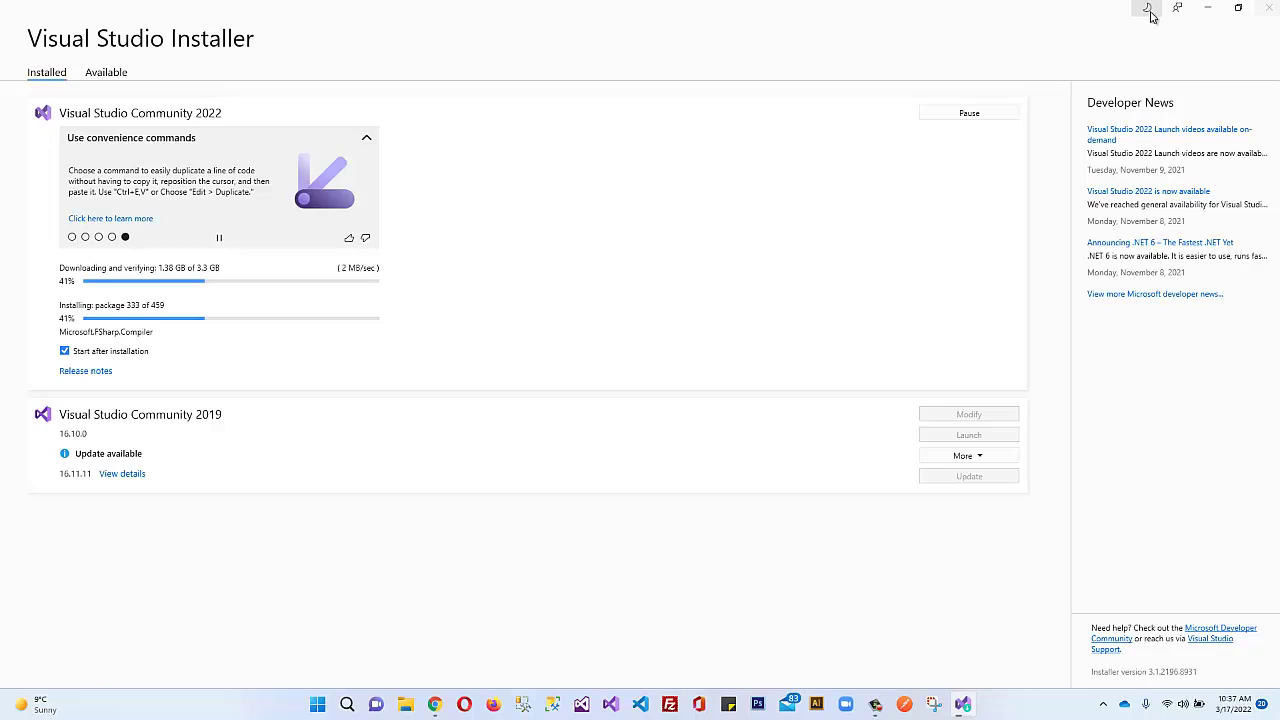
left_click(1148, 10)
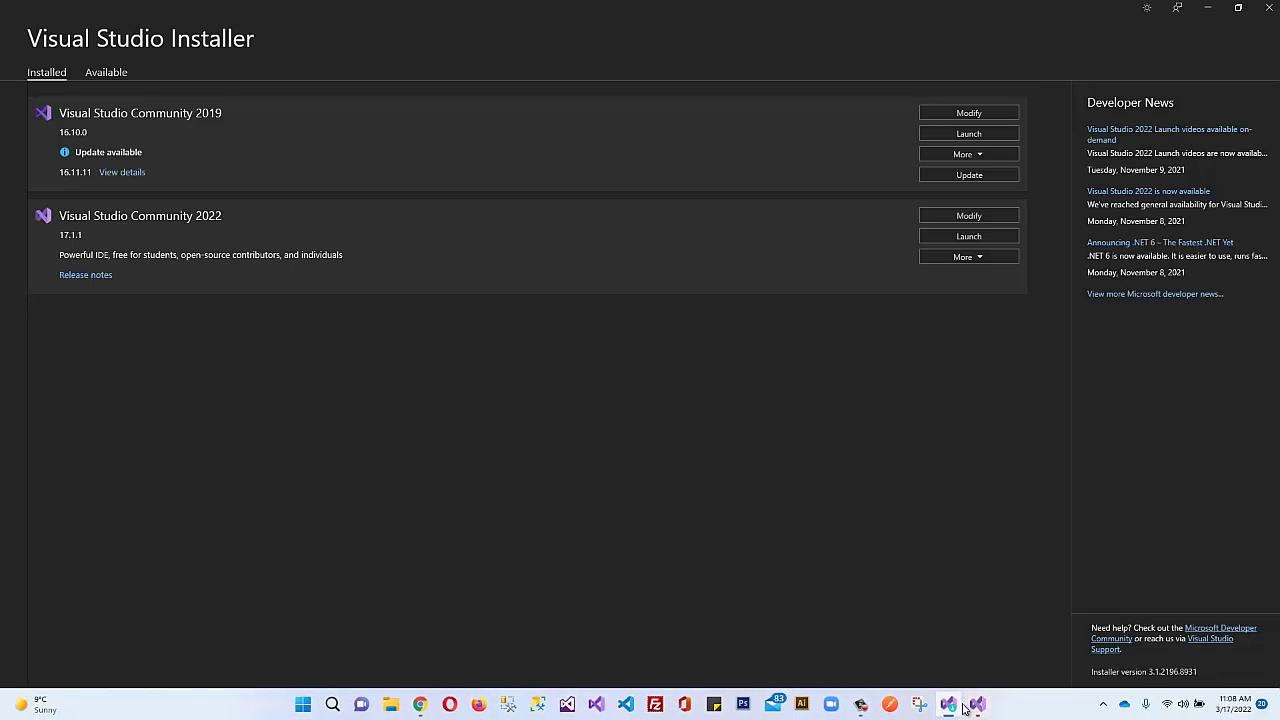
- Switch to the Visual Studio 2022 start window, look through the recent projects and begin creating a new project
left_click(983, 652)
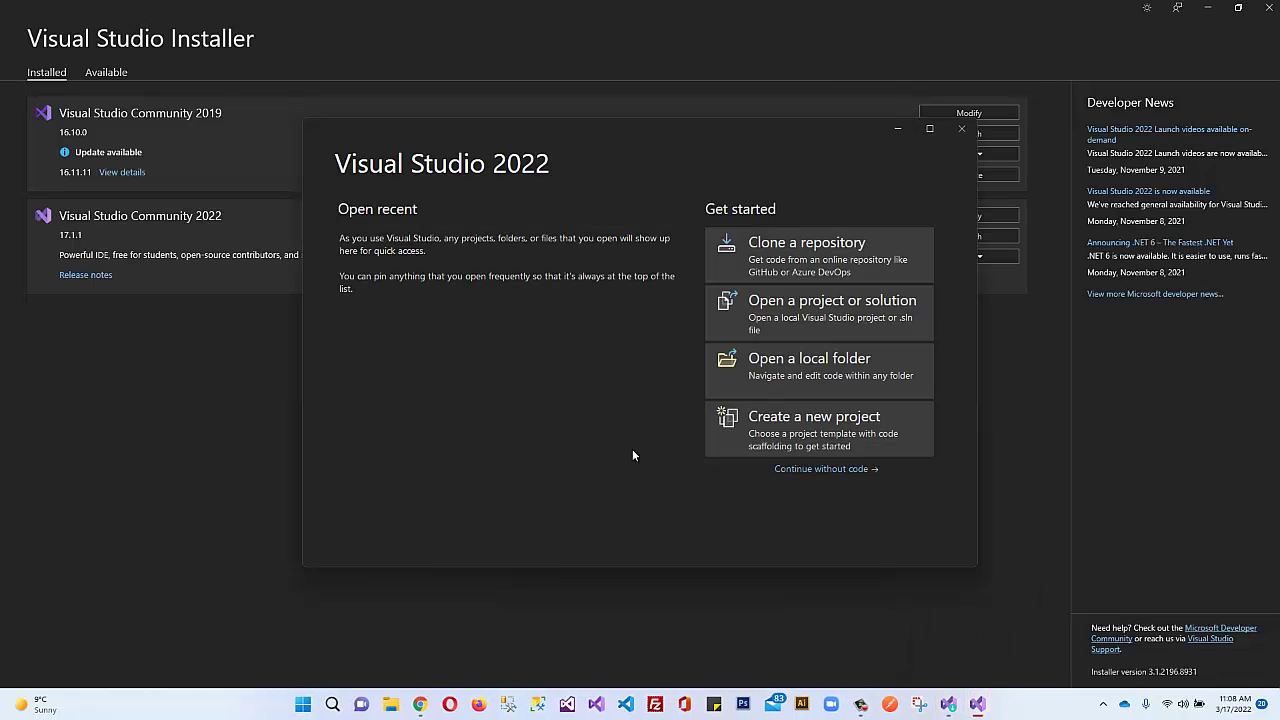
left_click_drag(513, 143, 600, 266)
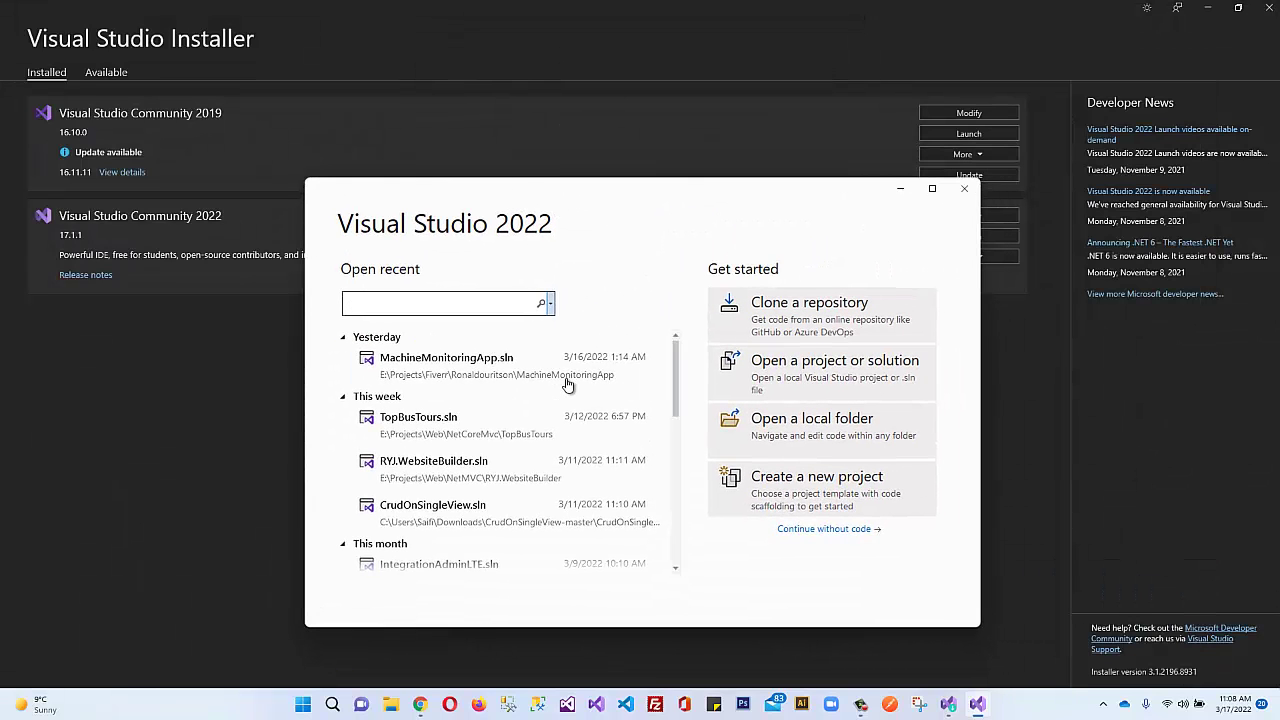
scroll(562, 415, "down", 2)
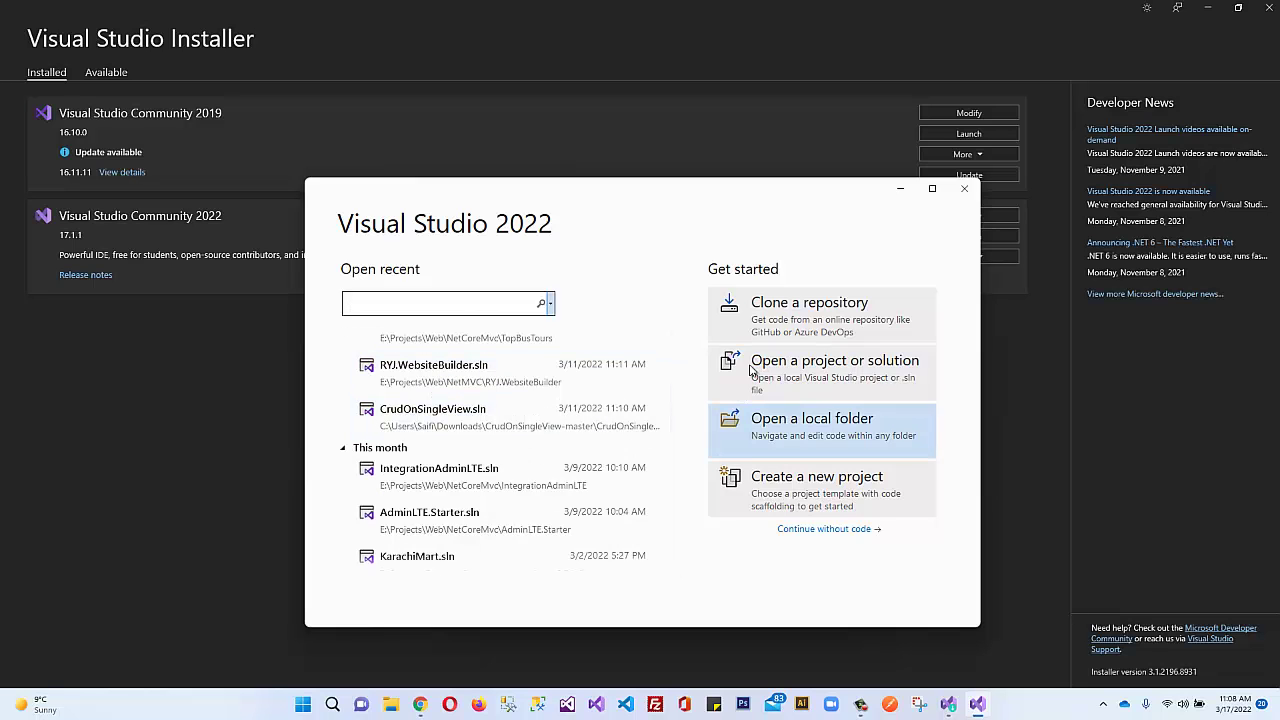
left_click(807, 497)
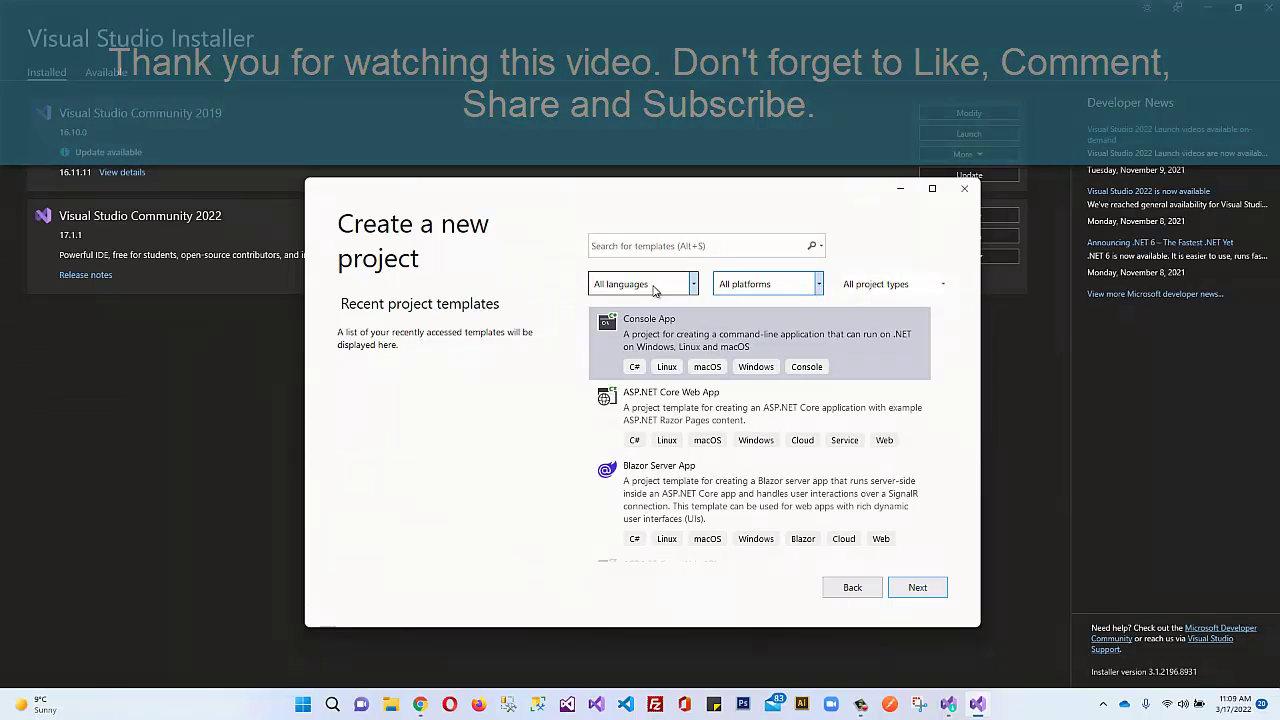
- Filter the project templates to C# and Android with all project types, and select the Mobile App (Xamarin.Forms) template
left_click(818, 284)
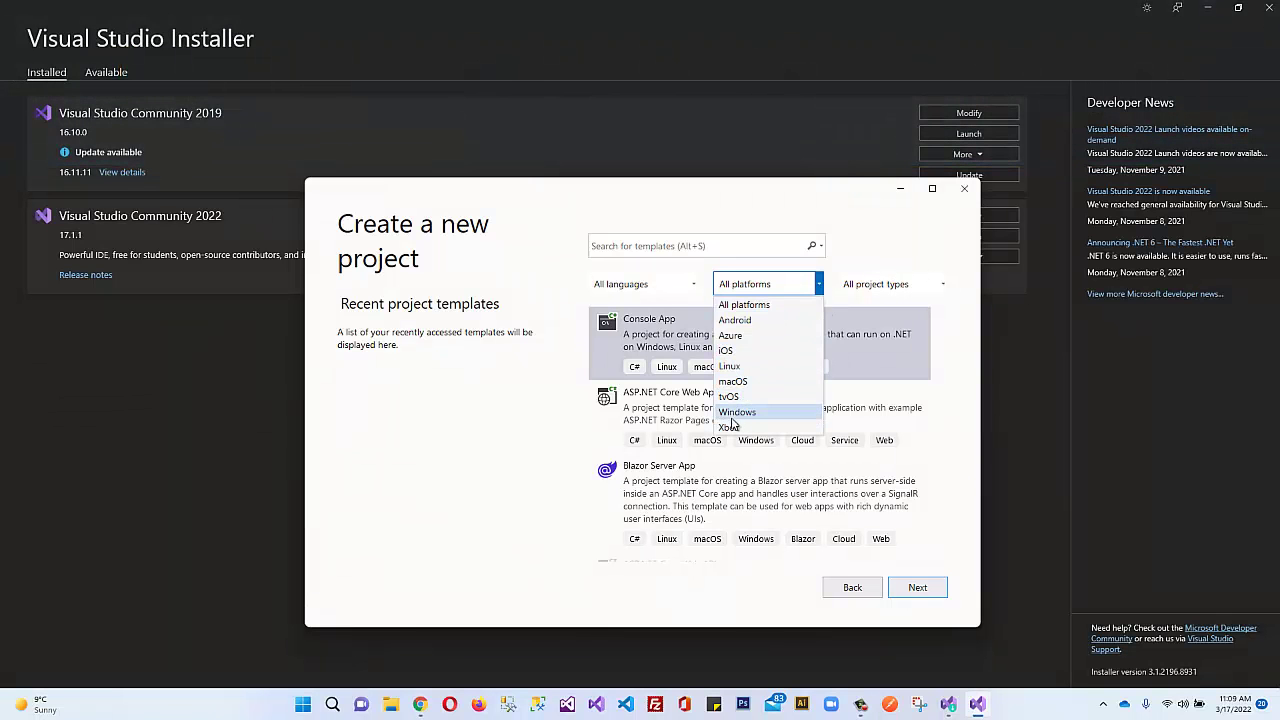
left_click(741, 321)
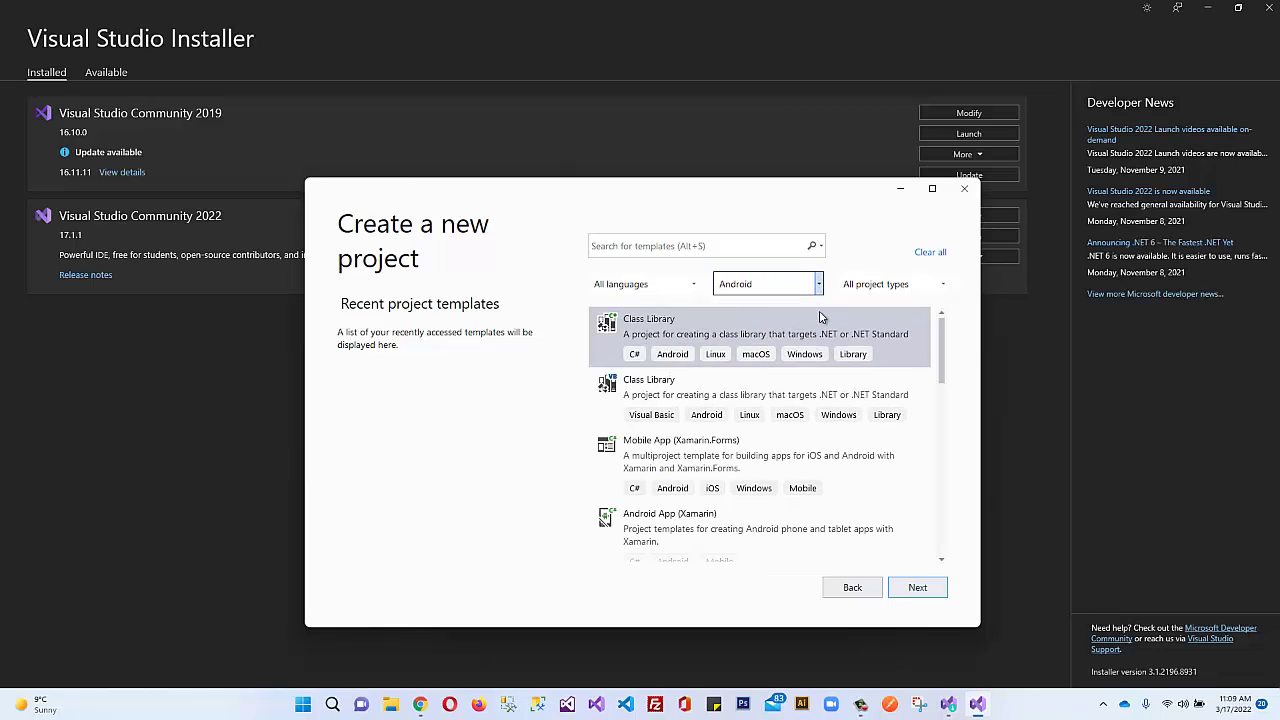
left_click(901, 296)
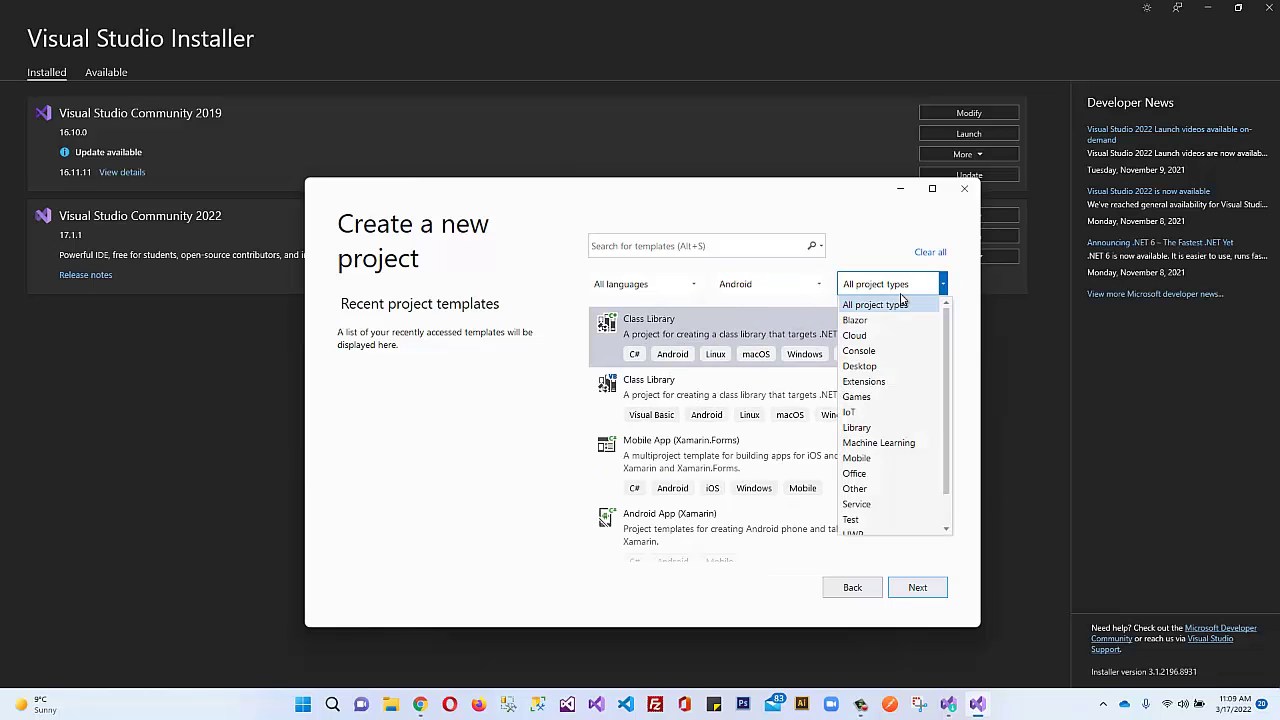
left_click(901, 297)
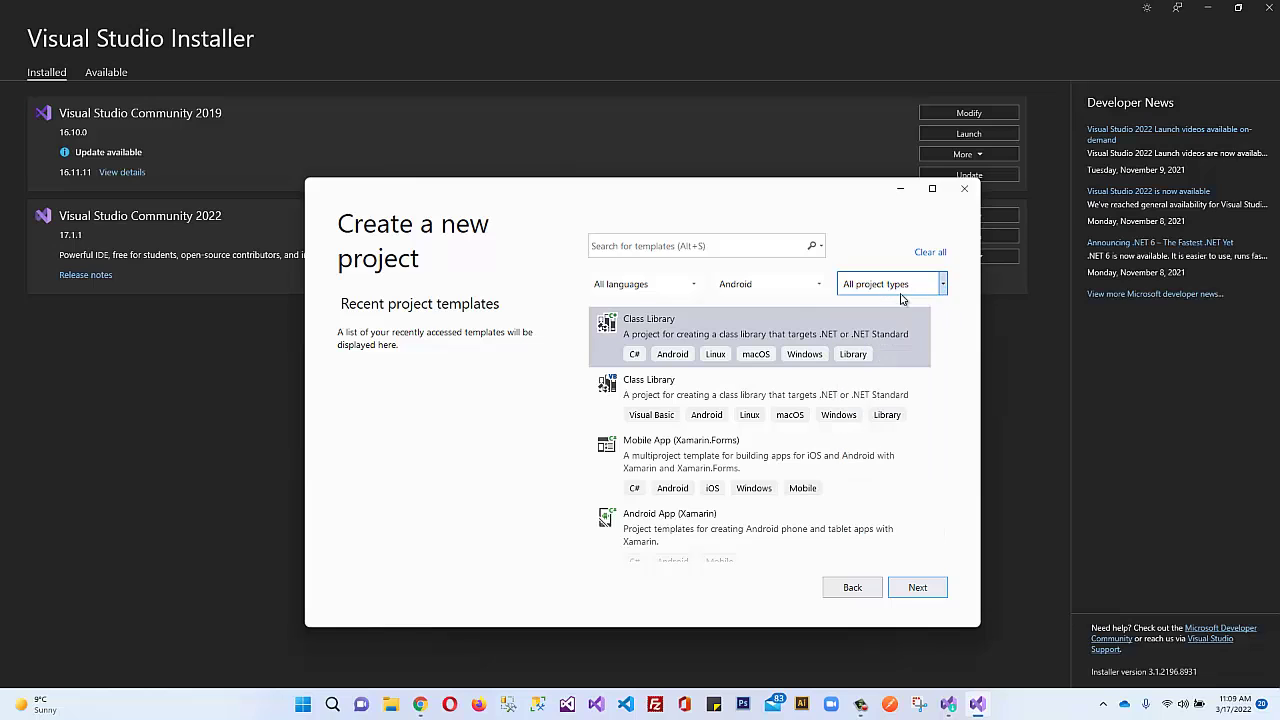
left_click(641, 287)
left_click(640, 321)
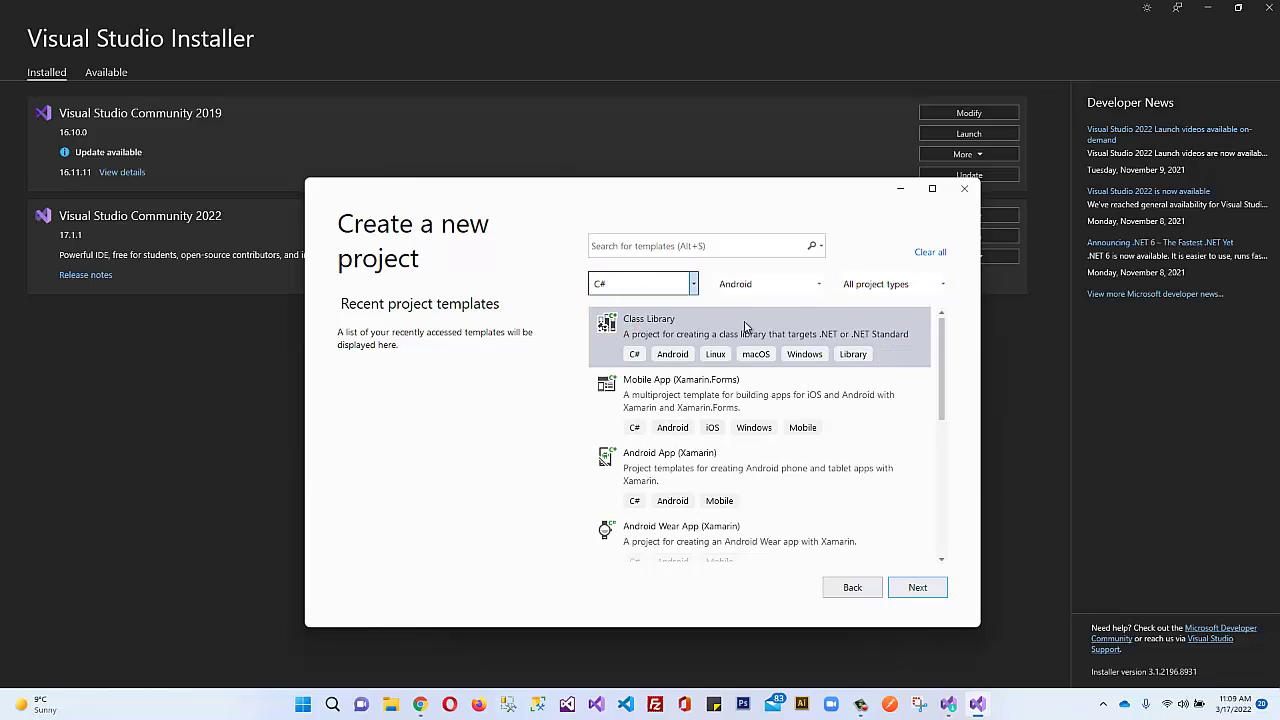
left_click(683, 415)
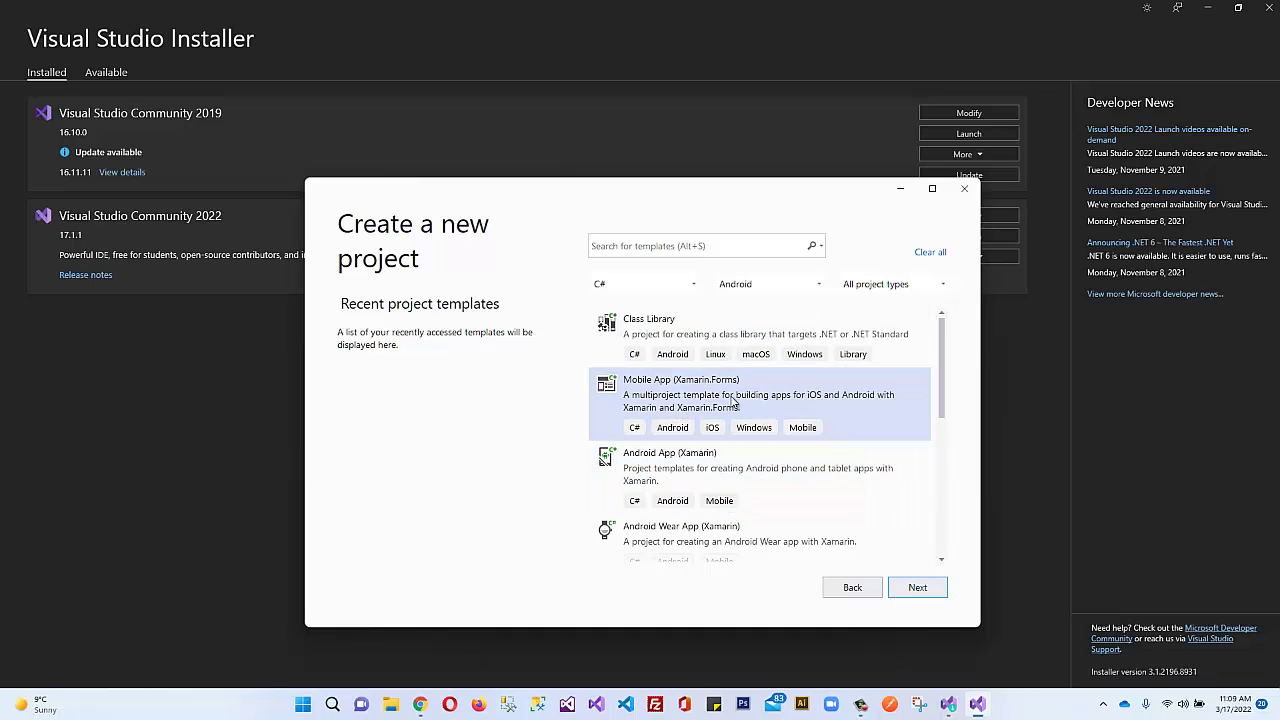